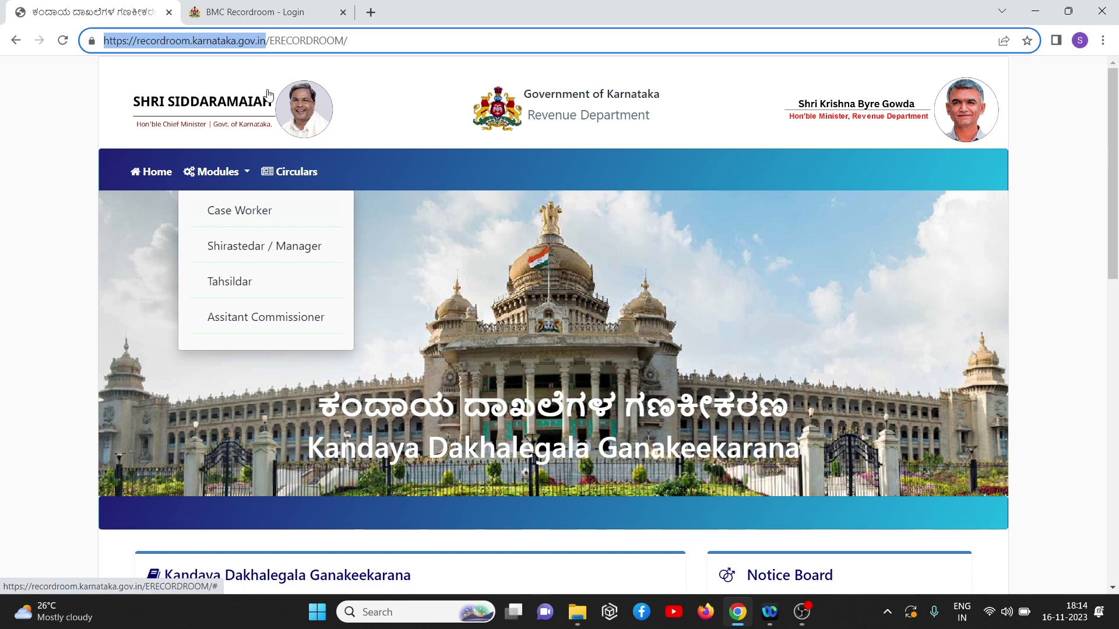
- Switch to the BMC Recordroom Scan & Upload login tab
left_click(301, 13)
- Reload the login page, fill in the saved mobile number, then enter and validate the captcha
left_click(327, 42)
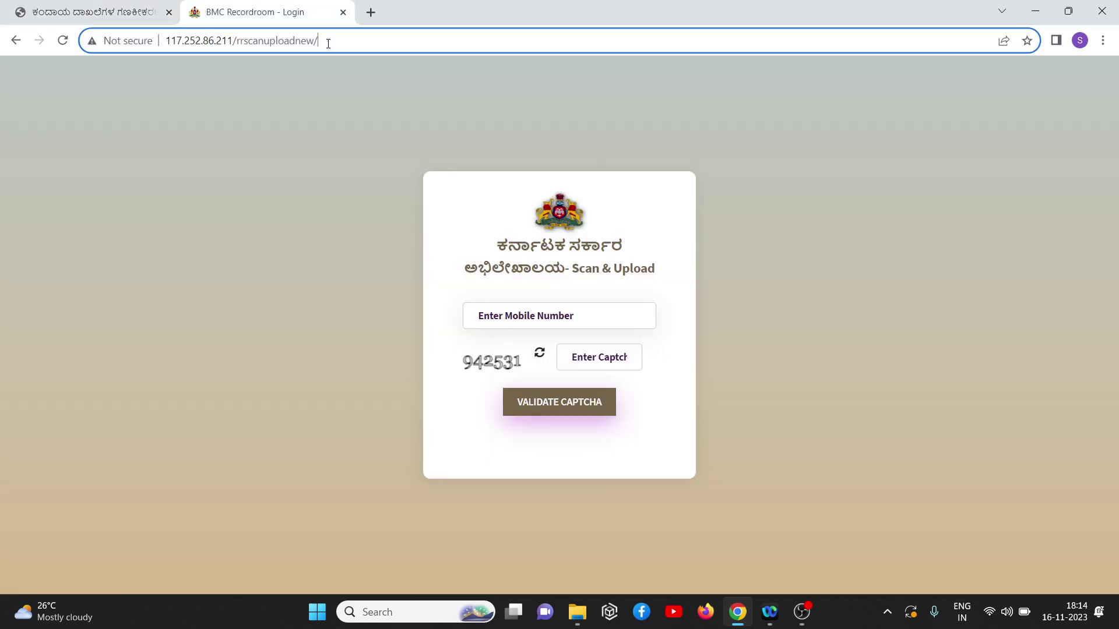
key("Return")
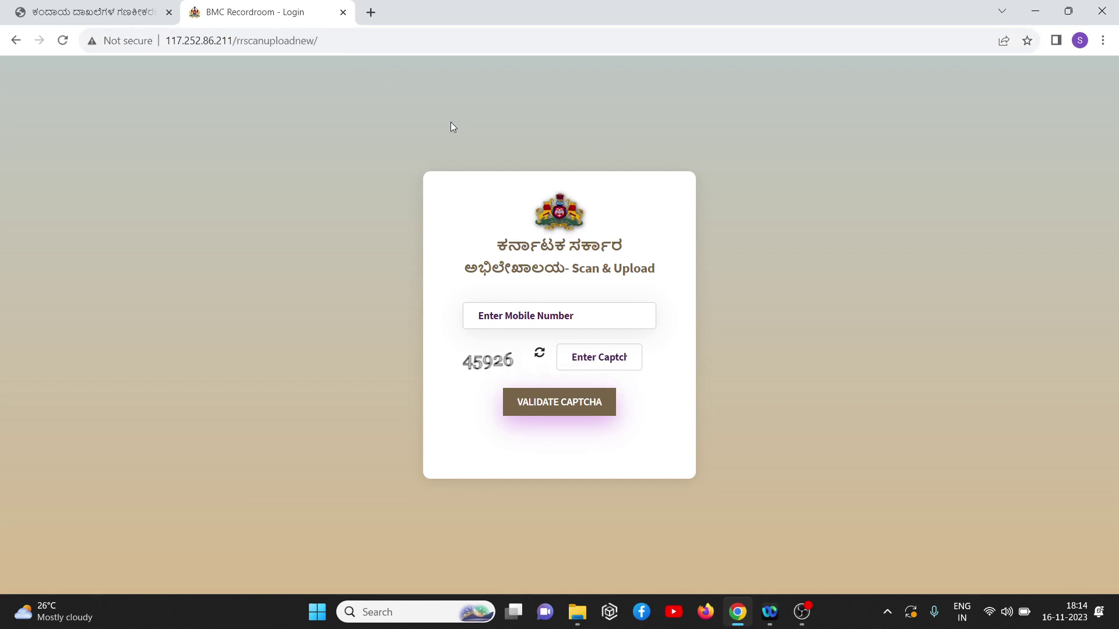
left_click(497, 316)
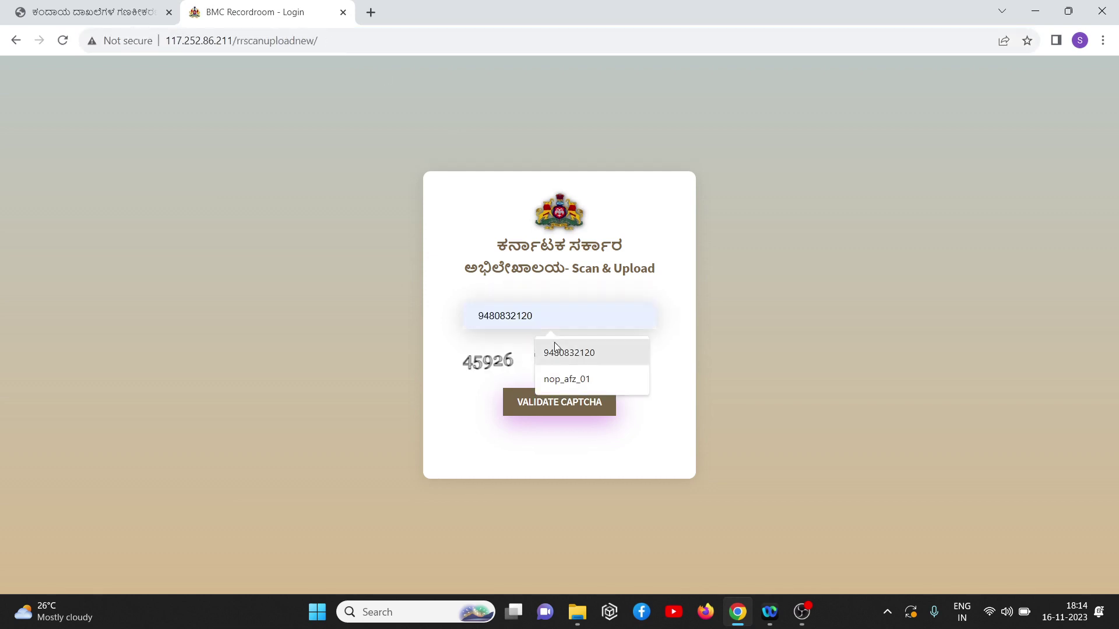
left_click(557, 354)
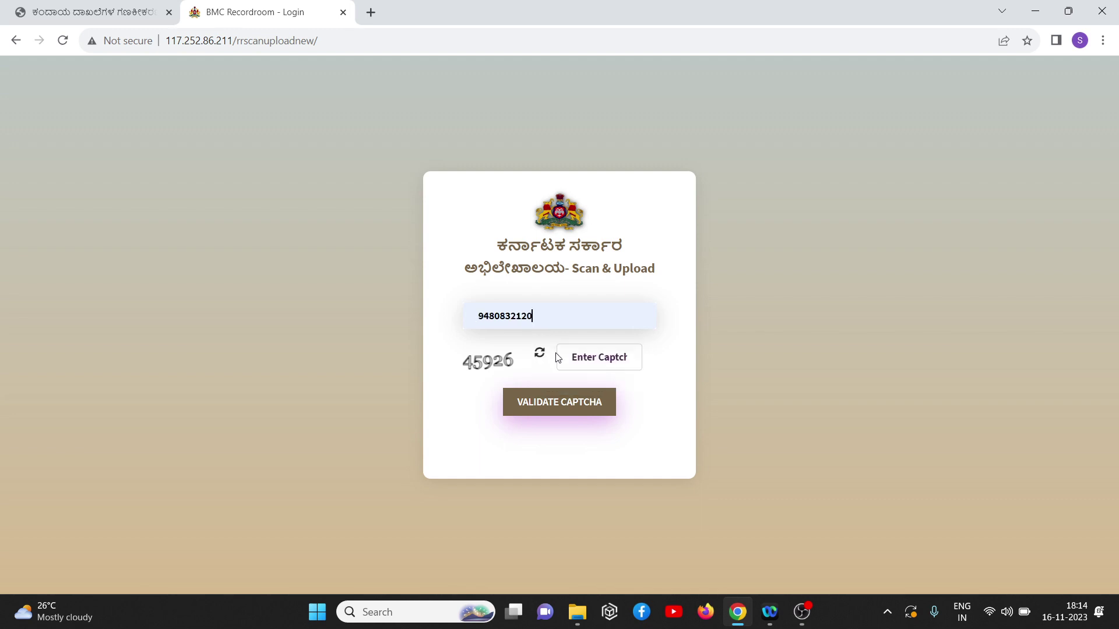
left_click(581, 362)
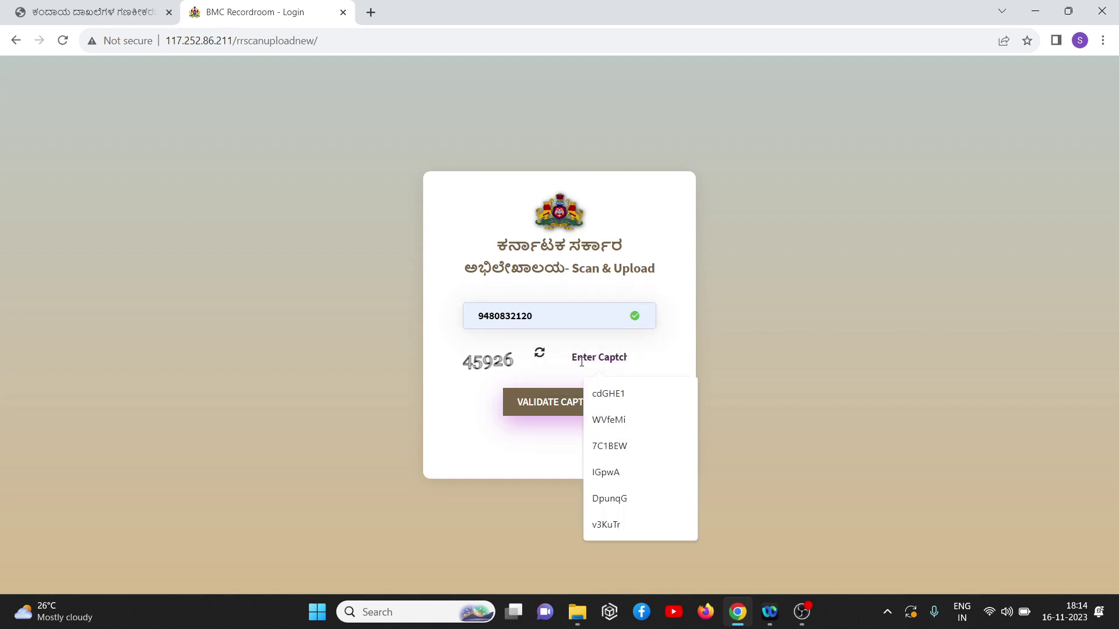
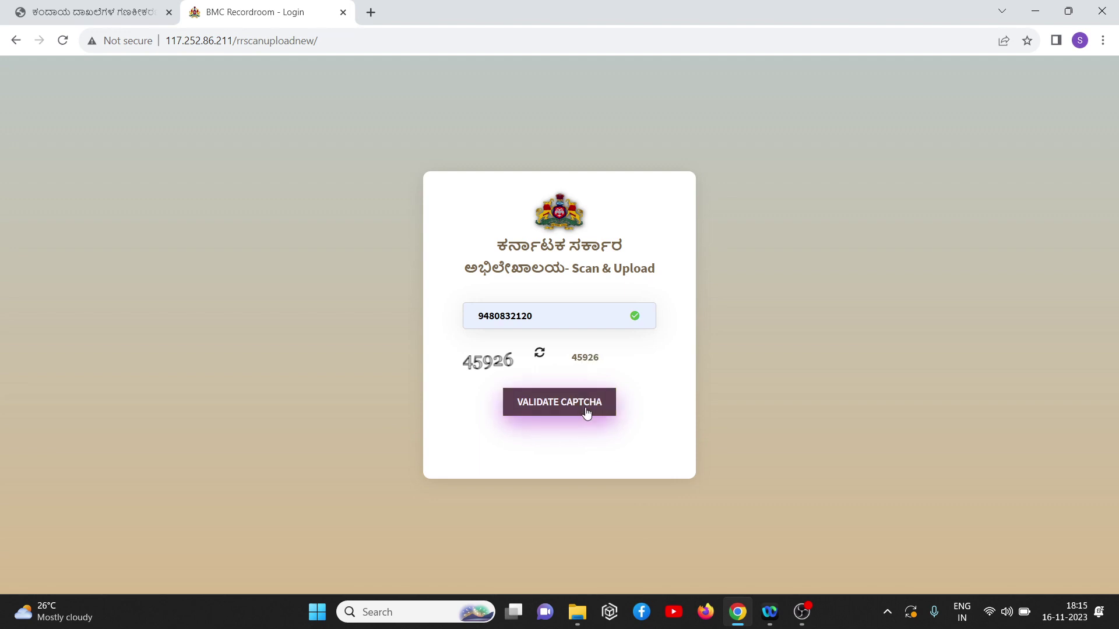
left_click(586, 410)
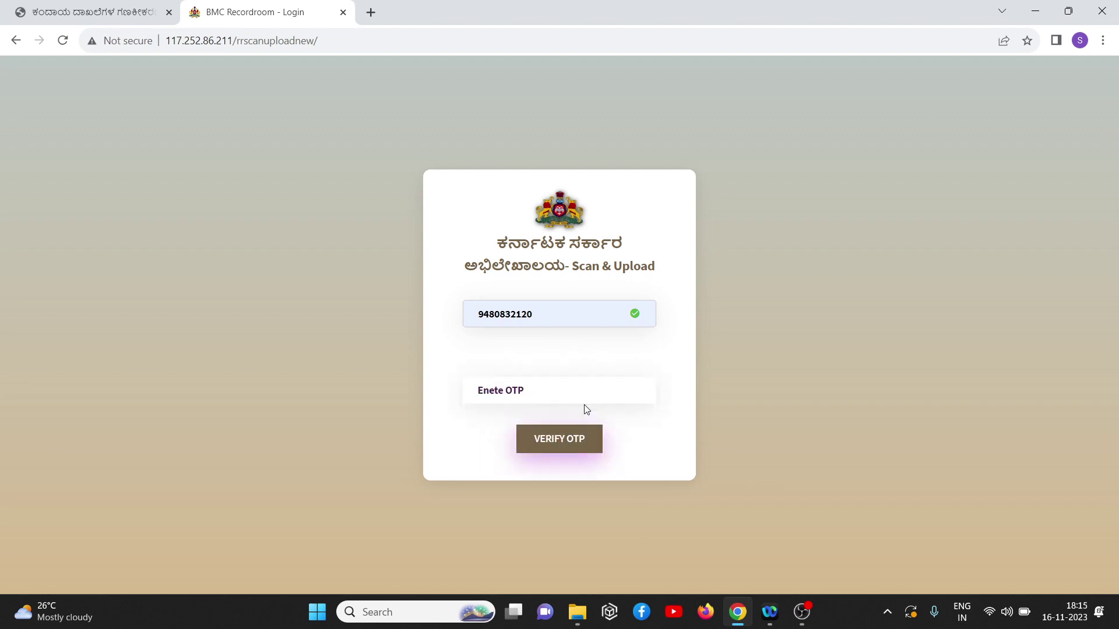
- Enter the received OTP and verify it to reach the Dashboard
left_click(517, 392)
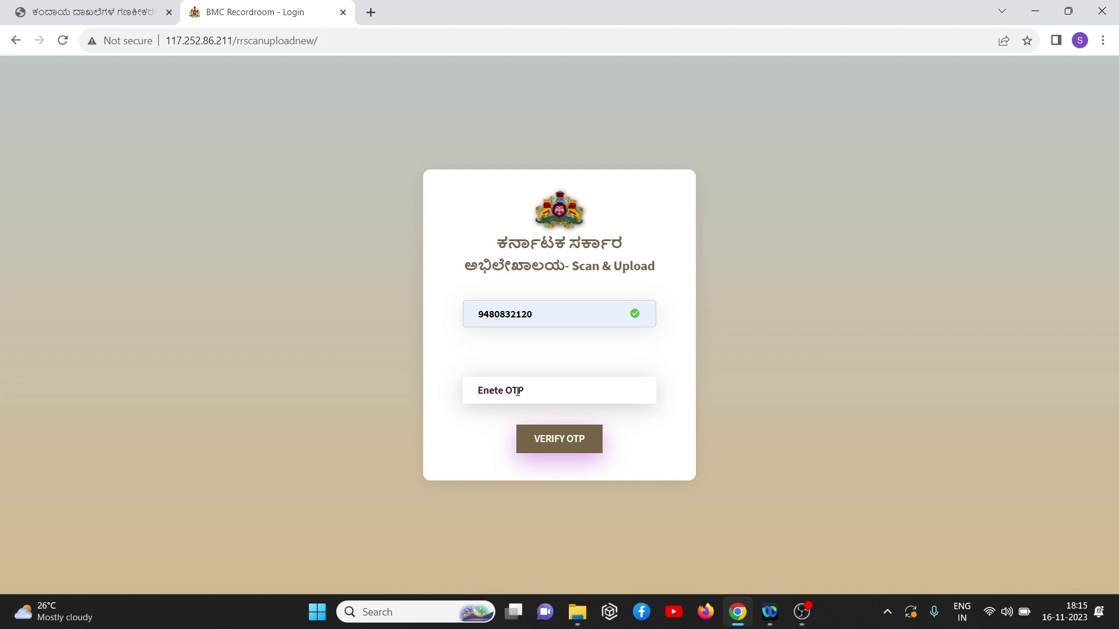
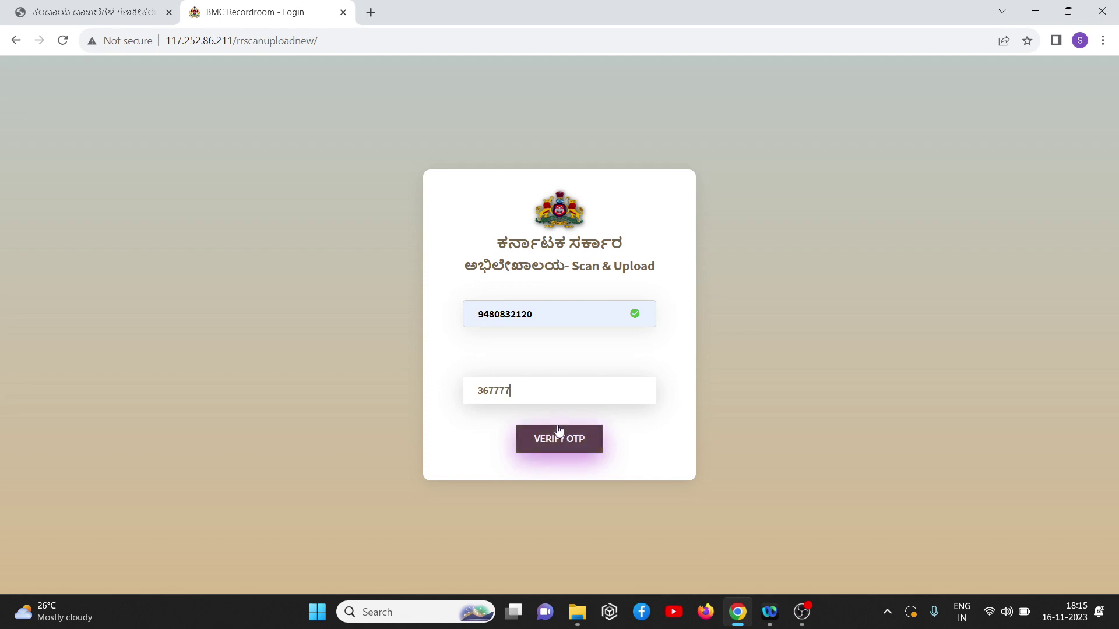
left_click(556, 442)
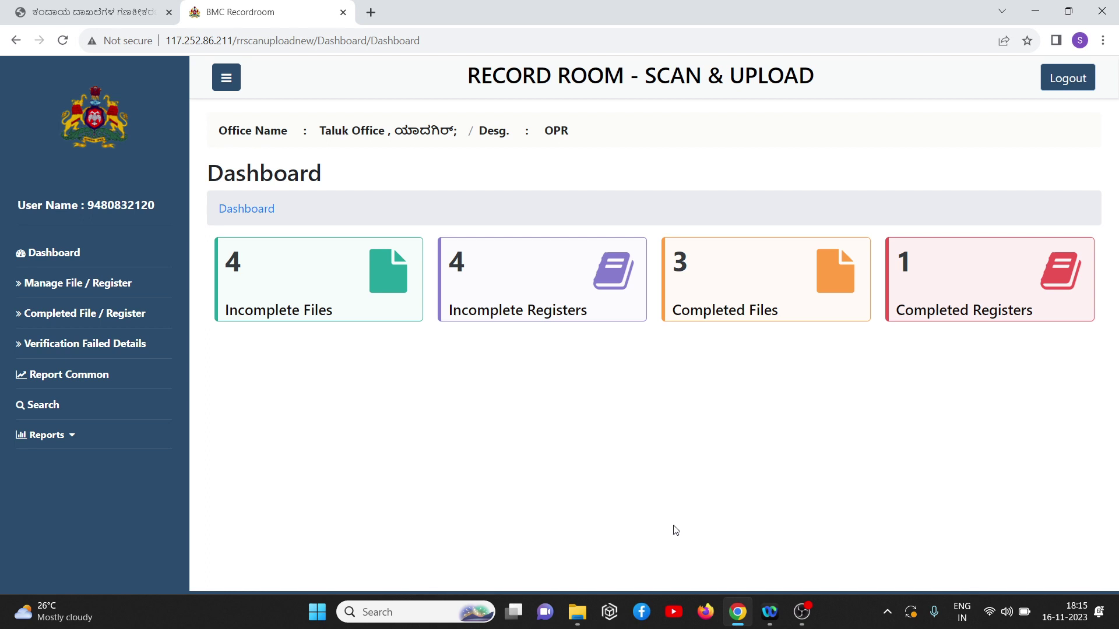
- From Manage File / Register's file list, open file TLF000000006 for viewing and editing
left_click(66, 284)
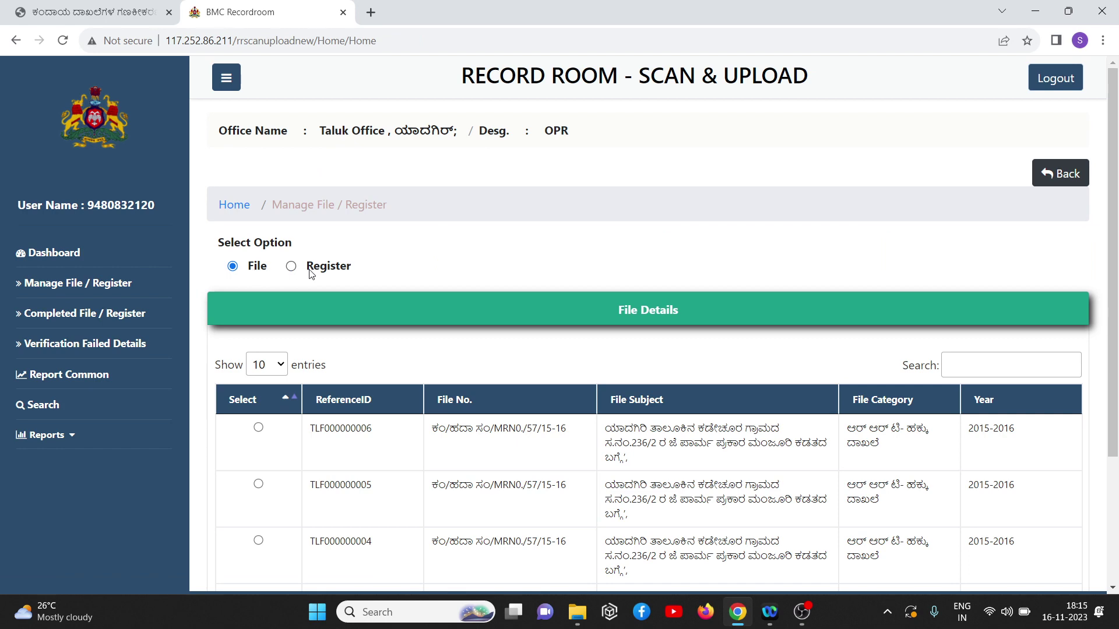
scroll(310, 274, "down", 2)
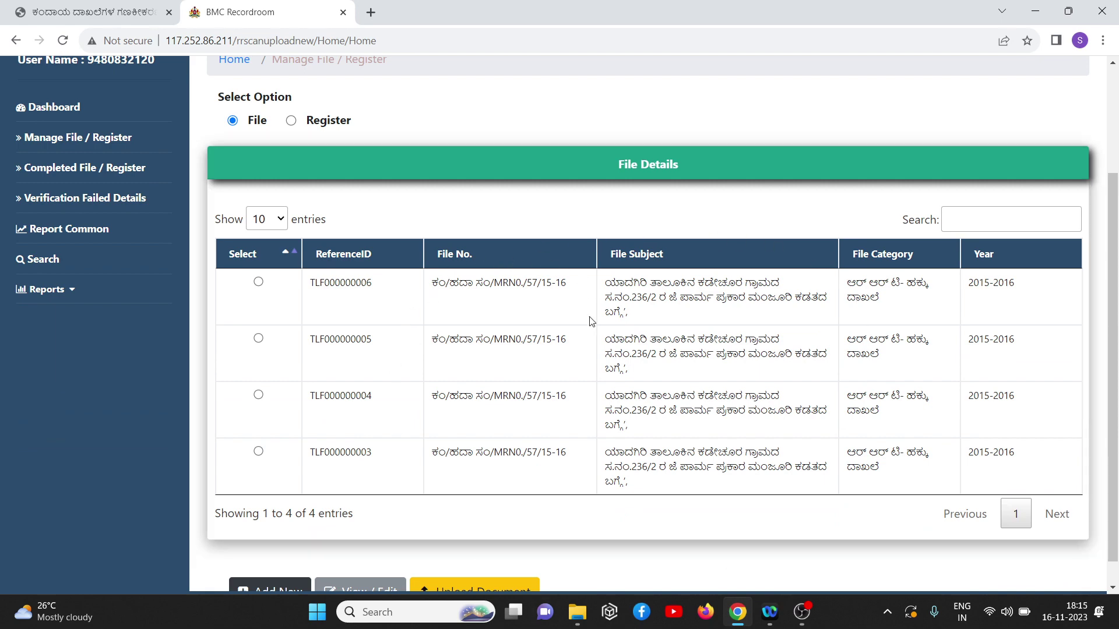
left_click(291, 120)
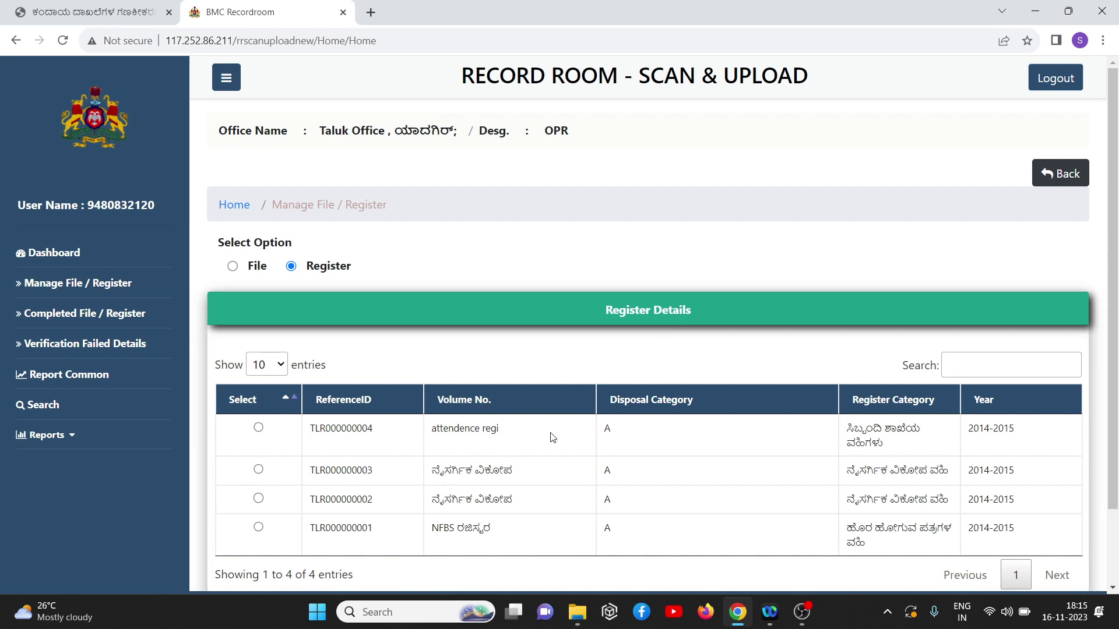
left_click(233, 267)
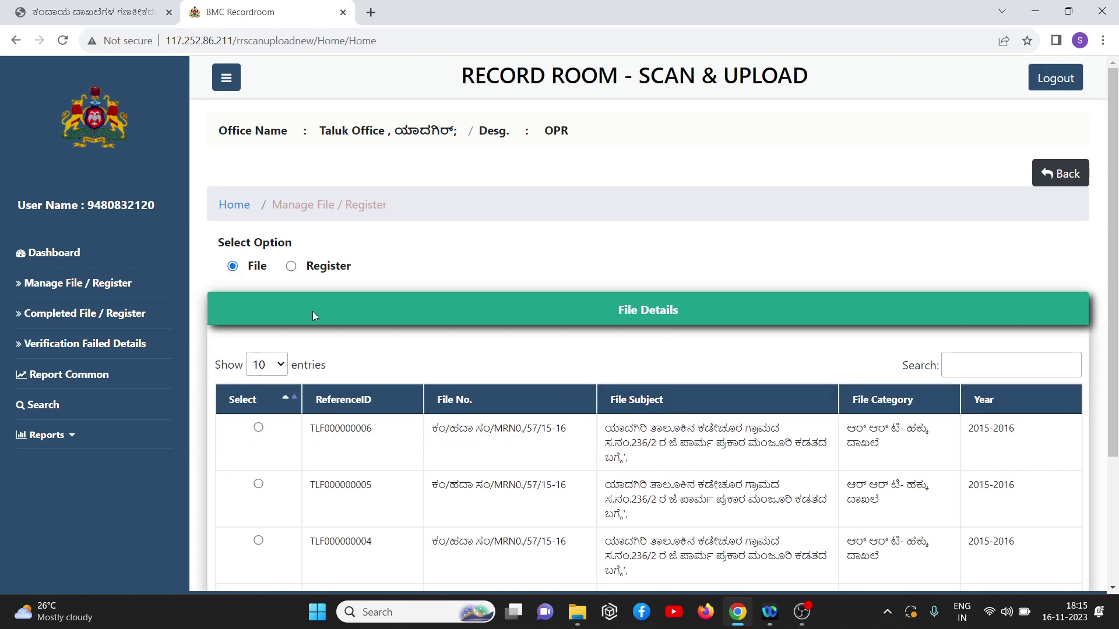
scroll(314, 315, "down", 3)
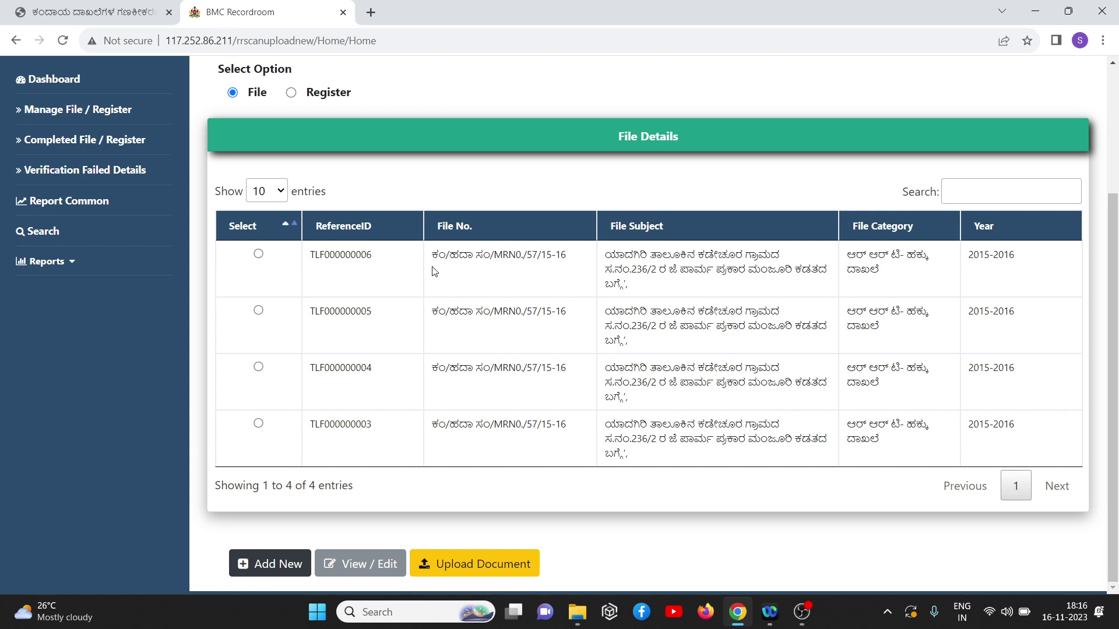
left_click(258, 255)
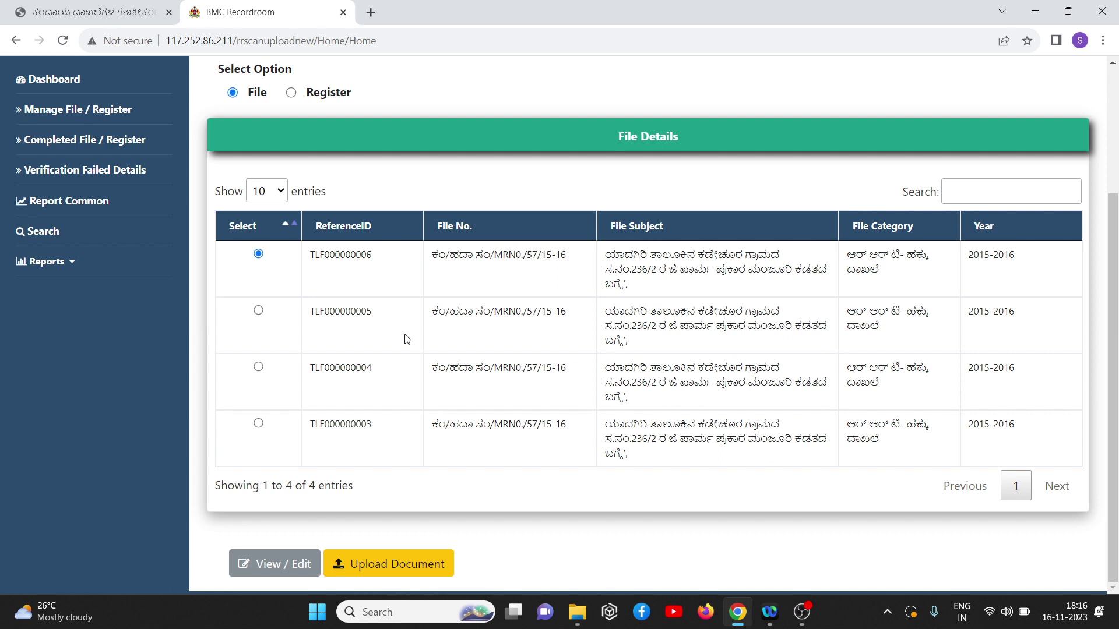
left_click(282, 573)
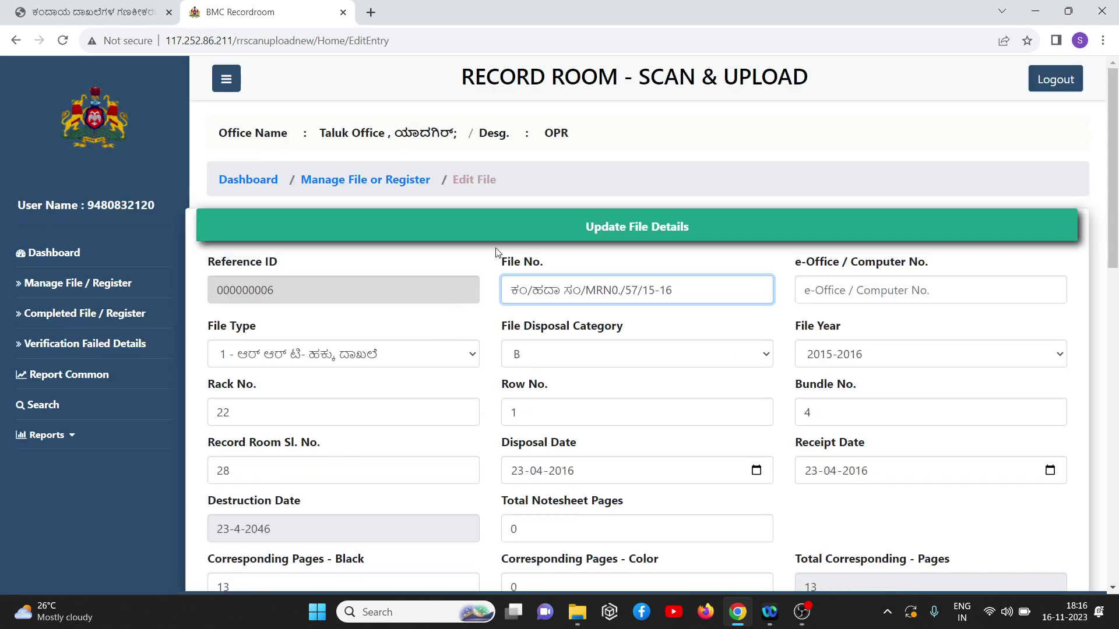
scroll(569, 379, "down", 3)
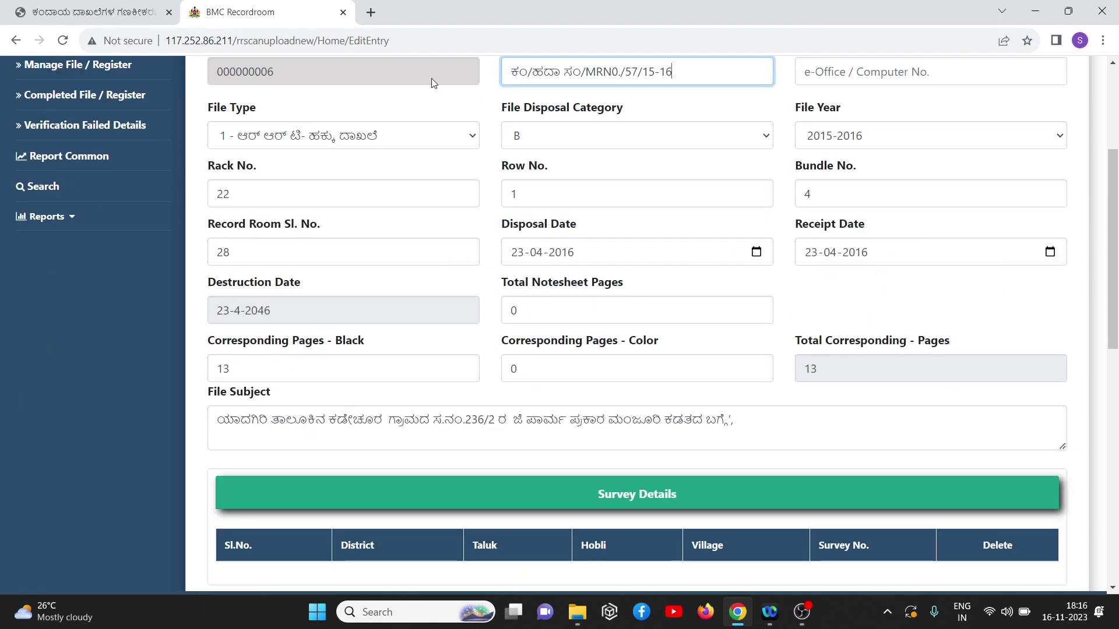
scroll(664, 280, "up", 2)
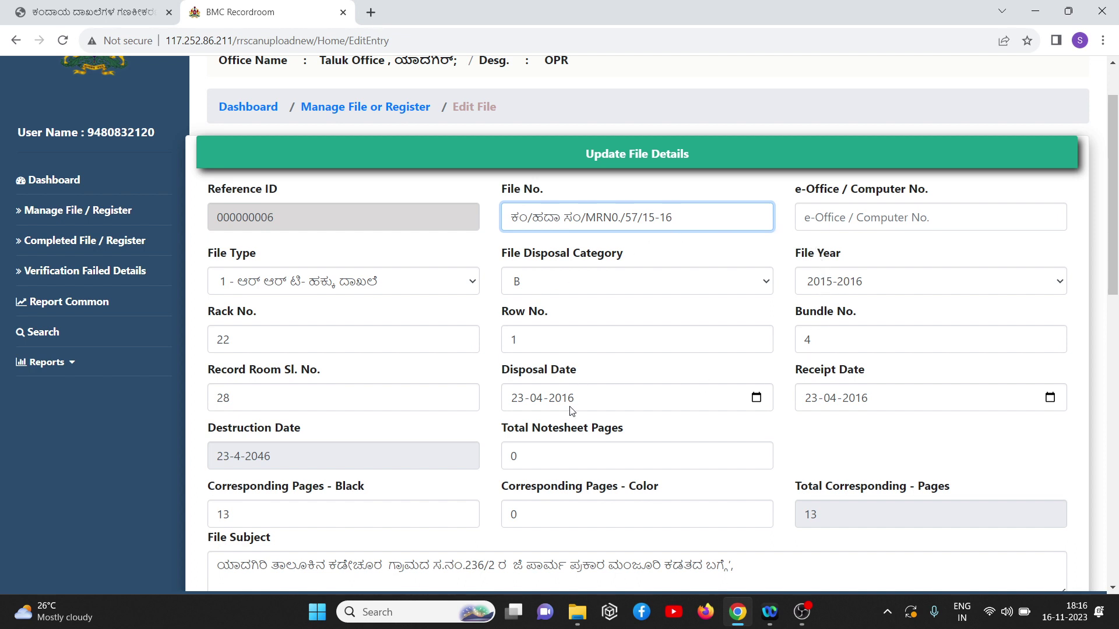
scroll(571, 411, "down", 2)
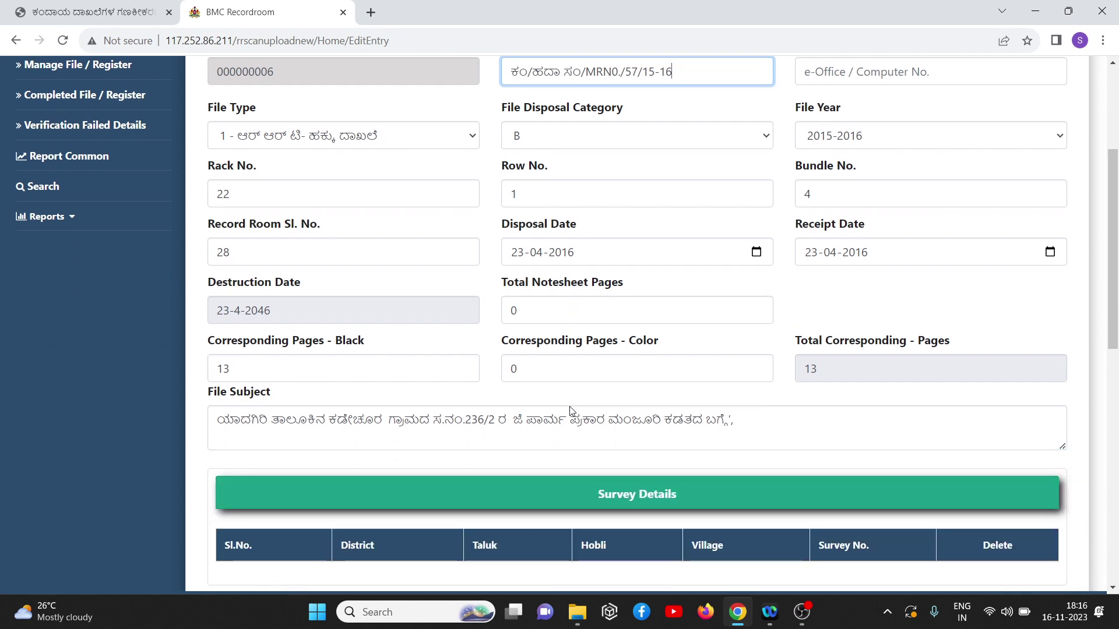
left_click(520, 196)
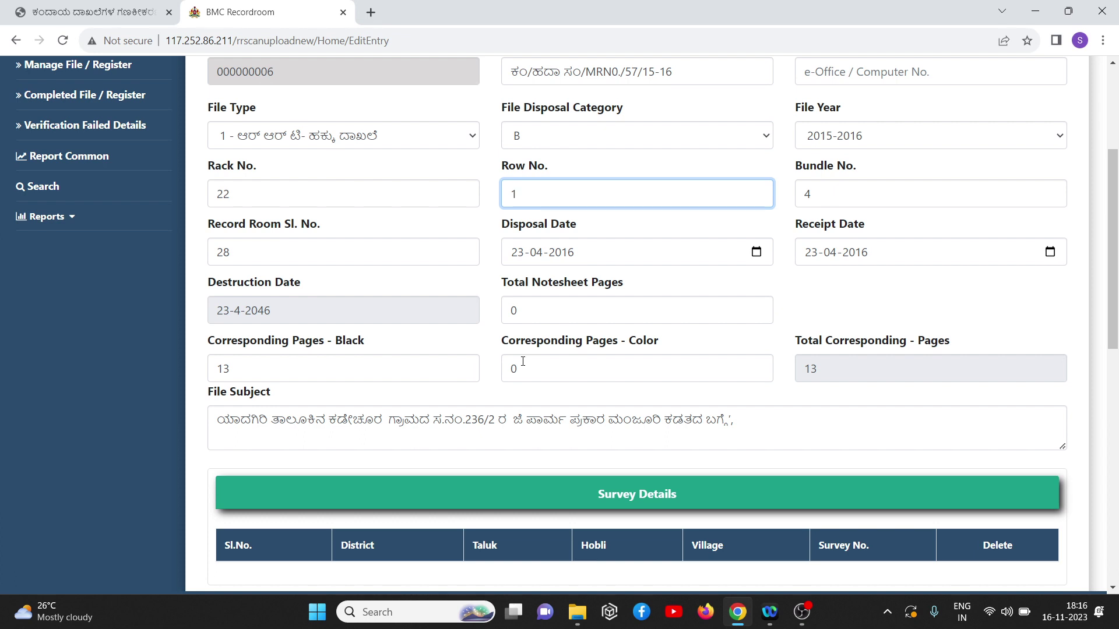
scroll(523, 361, "down", 5)
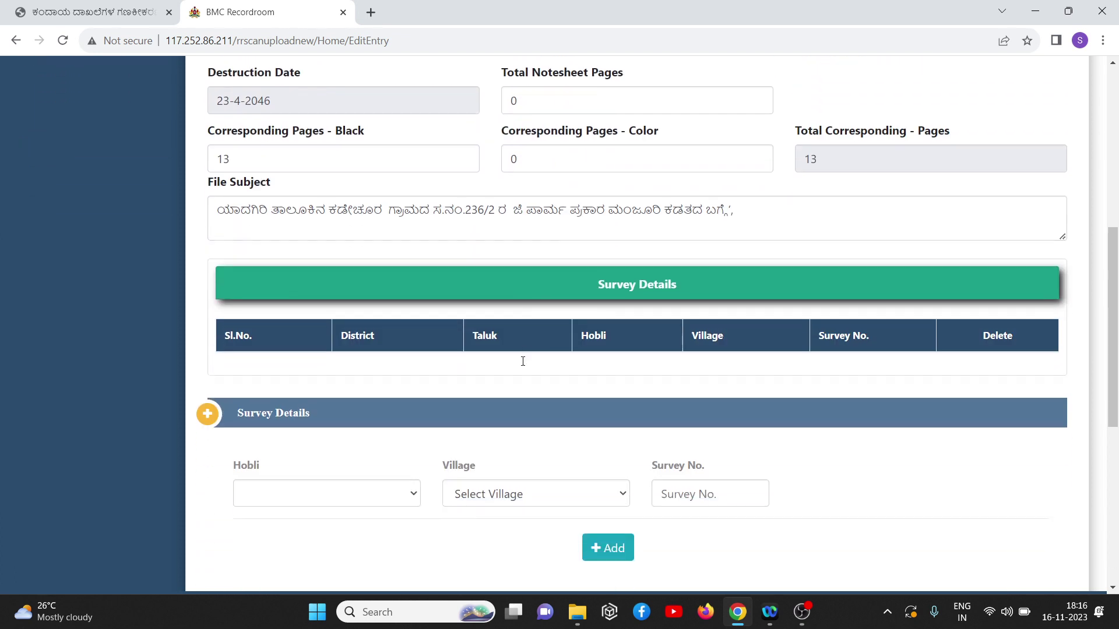
scroll(522, 366, "down", 2)
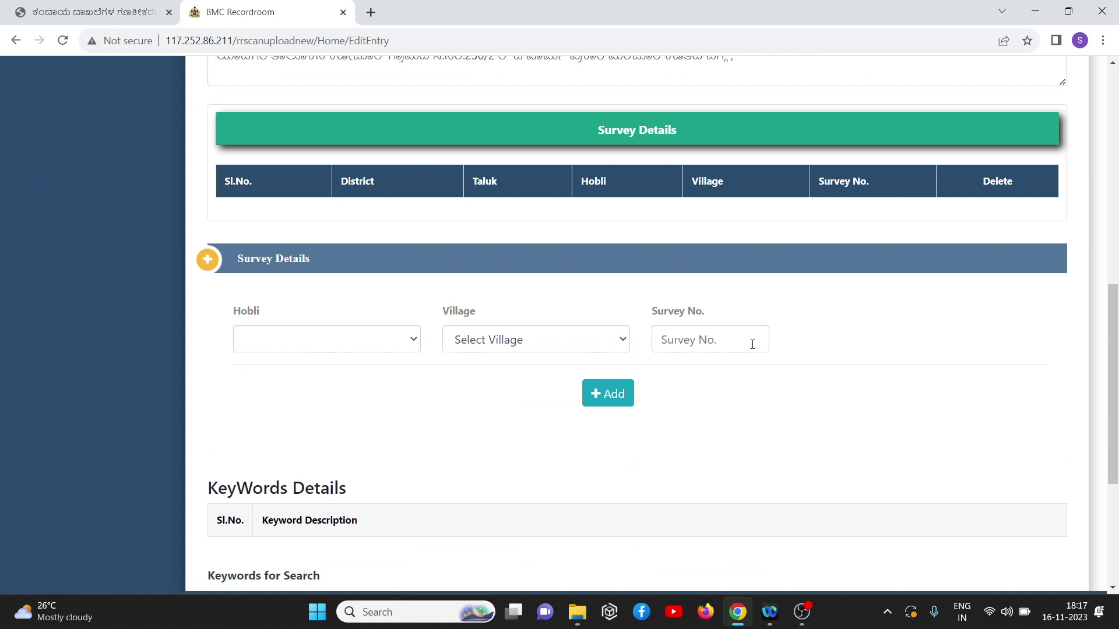
scroll(658, 416, "down", 4)
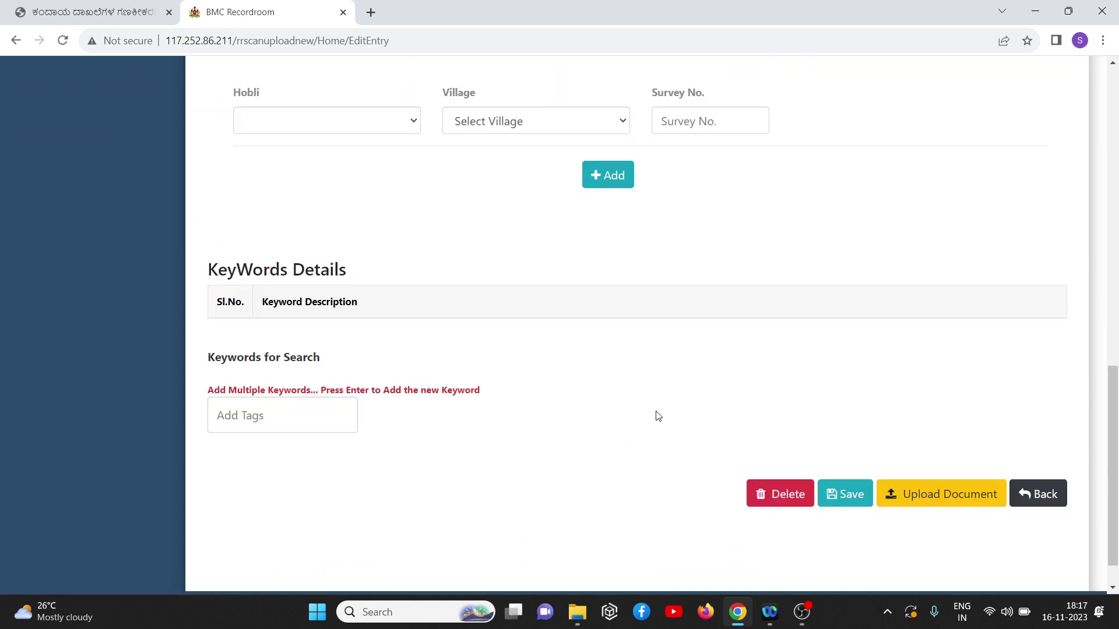
scroll(656, 417, "down", 1)
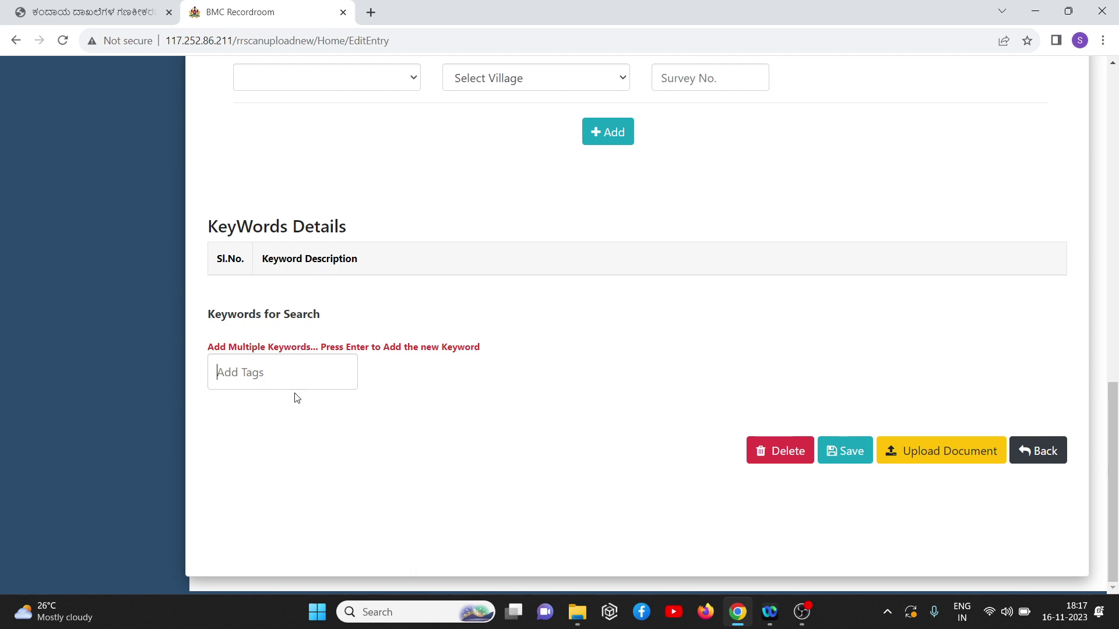
left_click(253, 376)
- Add a new document under Upload Document with subject 'test'
left_click(940, 458)
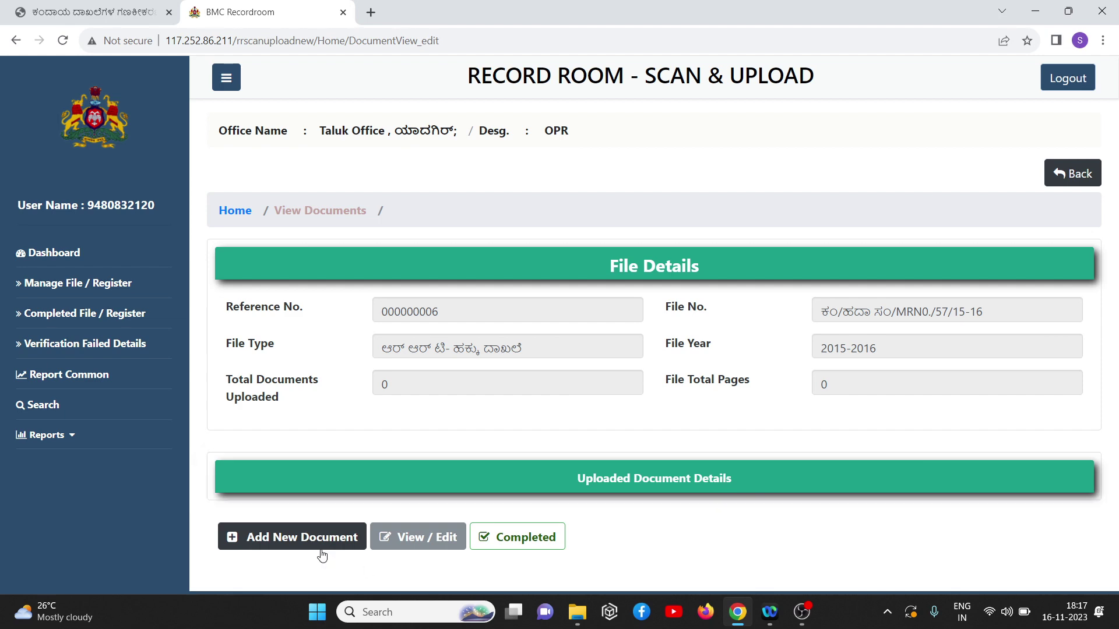
left_click(304, 540)
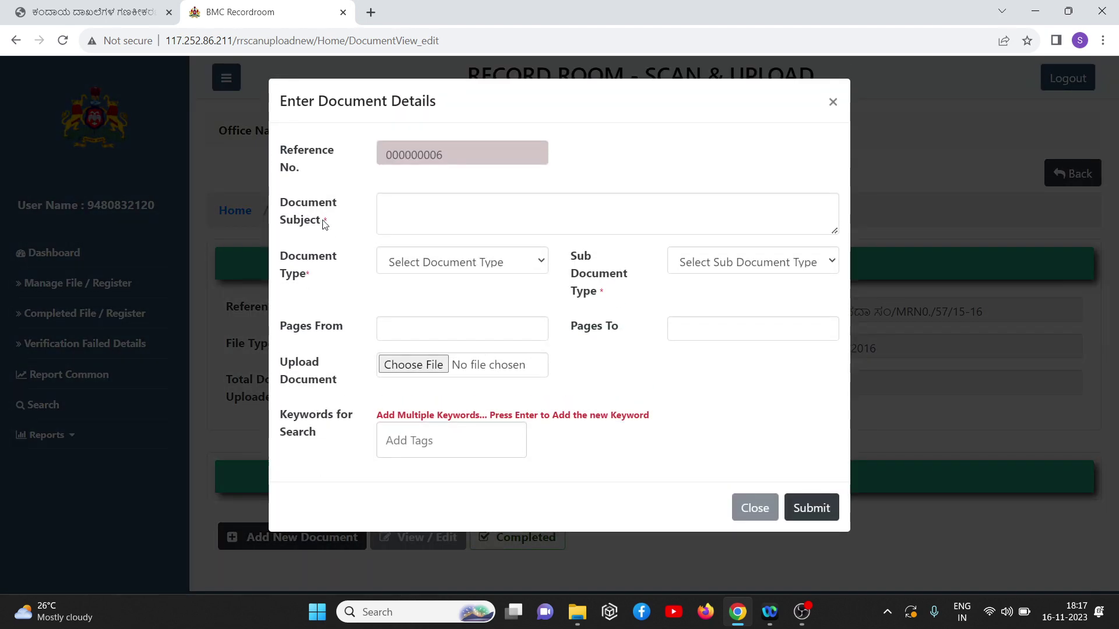
left_click(390, 211)
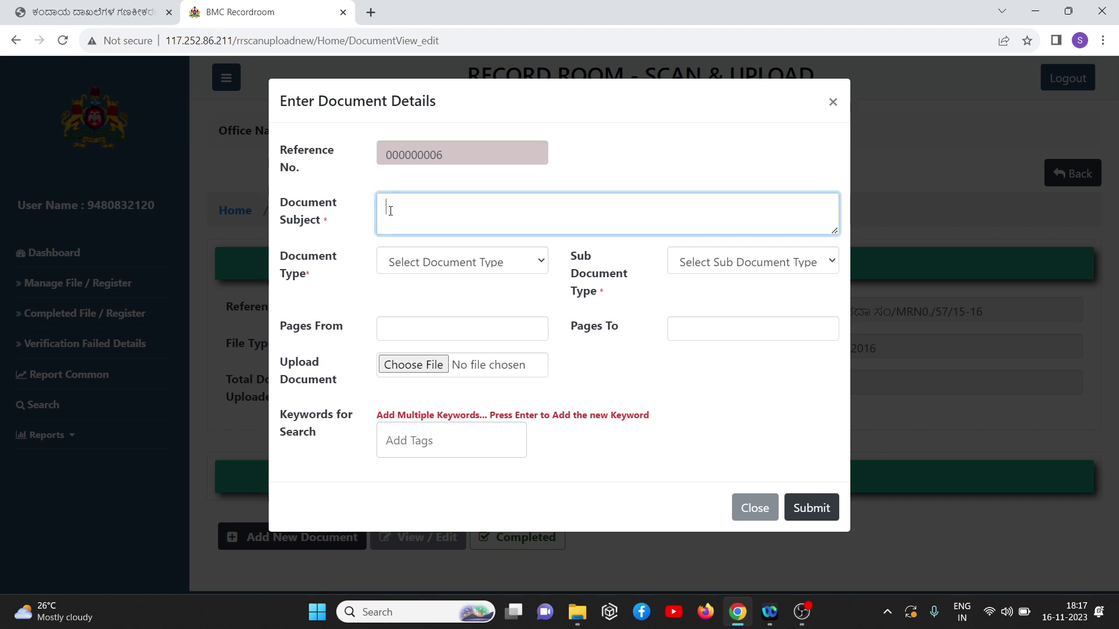
type("test")
- Set Document Type and Sub Document Type to Notesheet, and pages 1 to 1
left_click(400, 268)
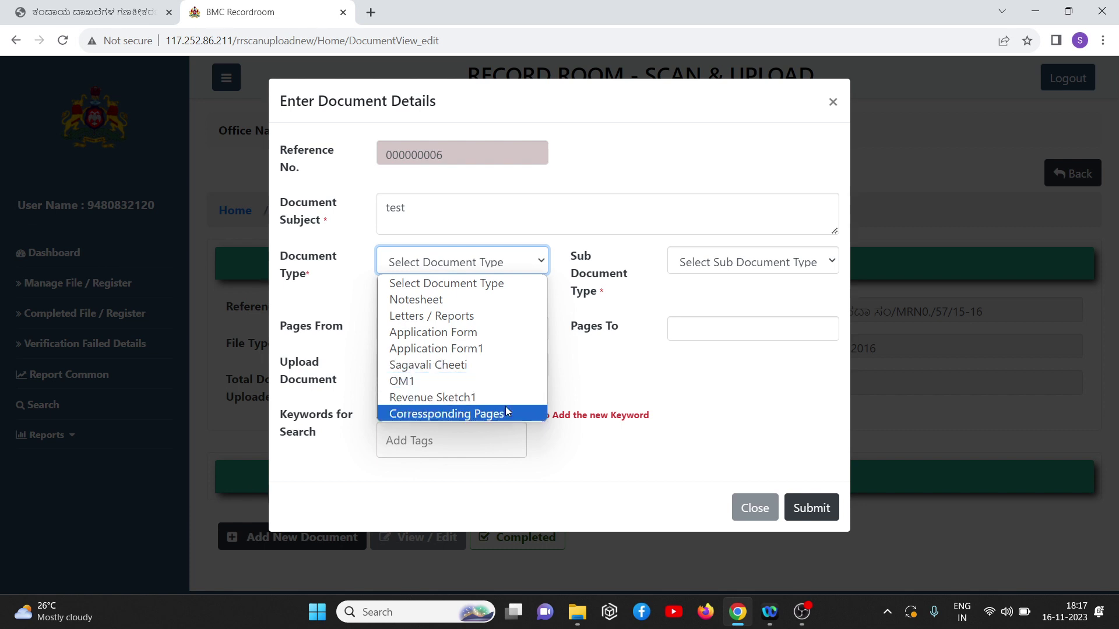
left_click(500, 303)
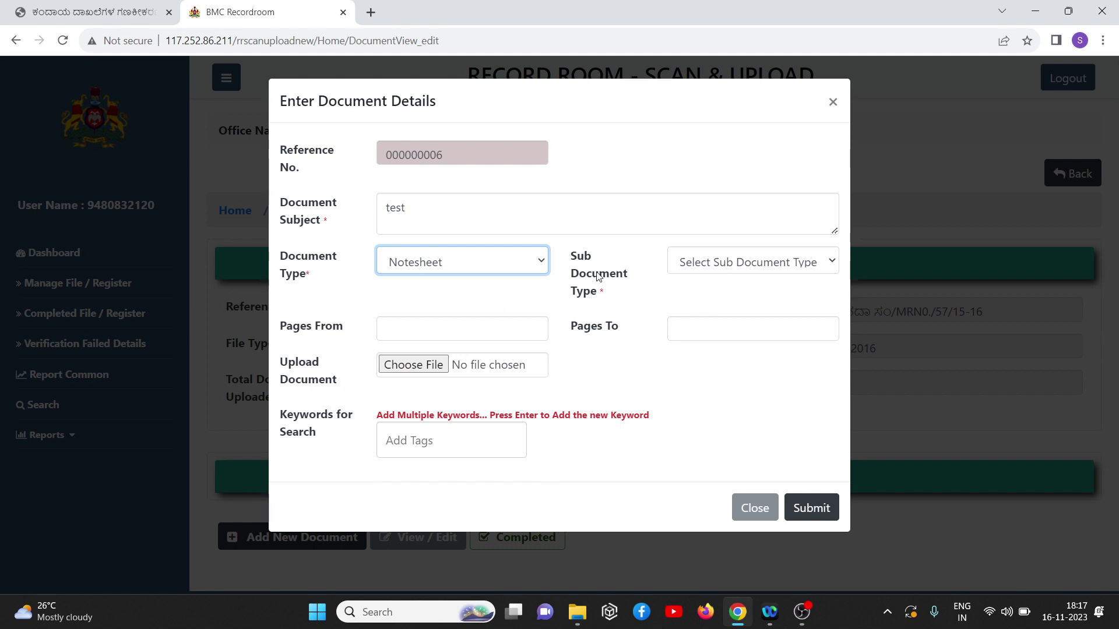
left_click(698, 270)
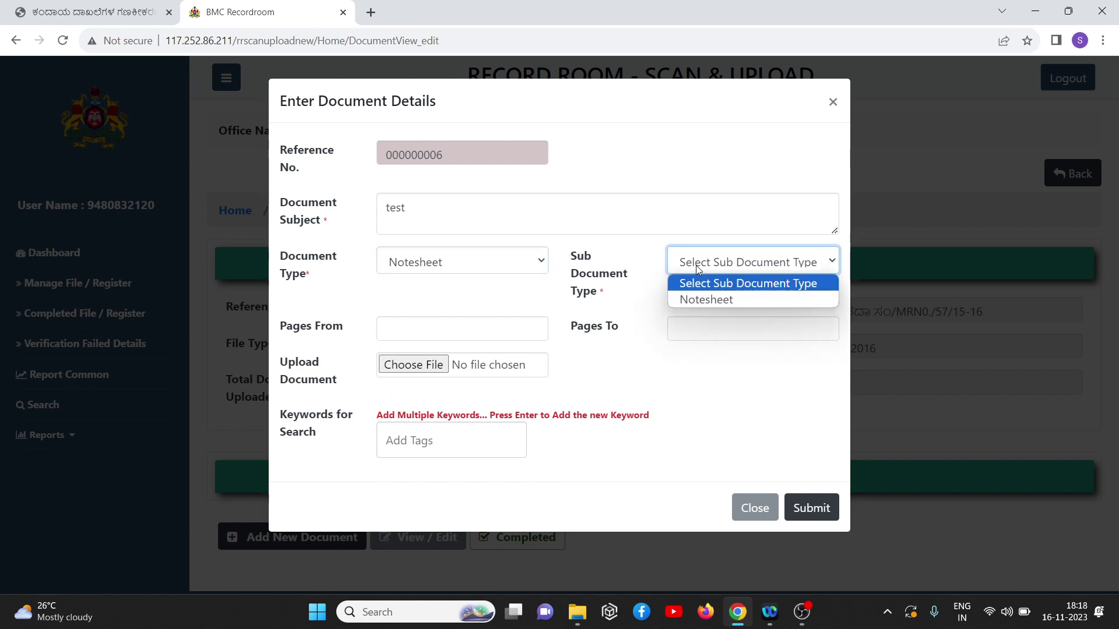
left_click(701, 299)
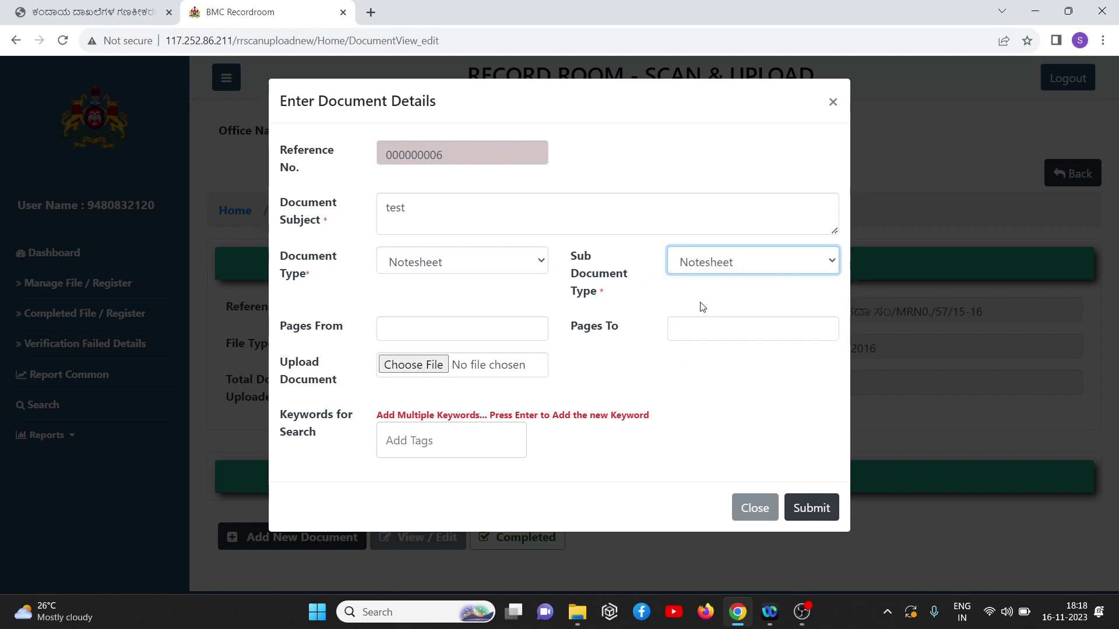
left_click(386, 329)
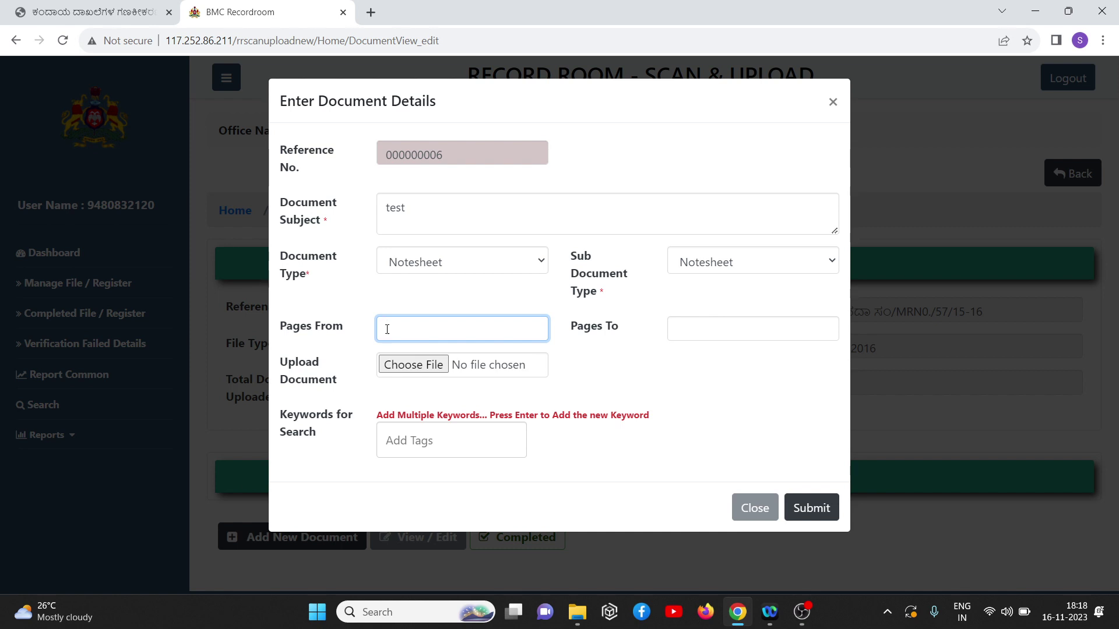
type("1")
key("Tab")
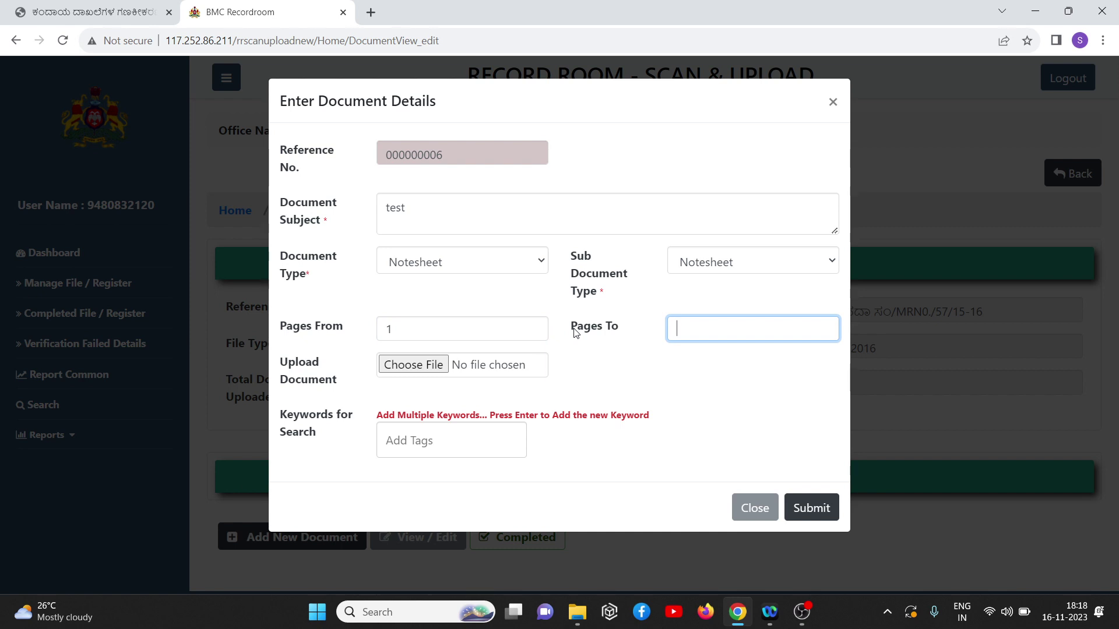
type("1")
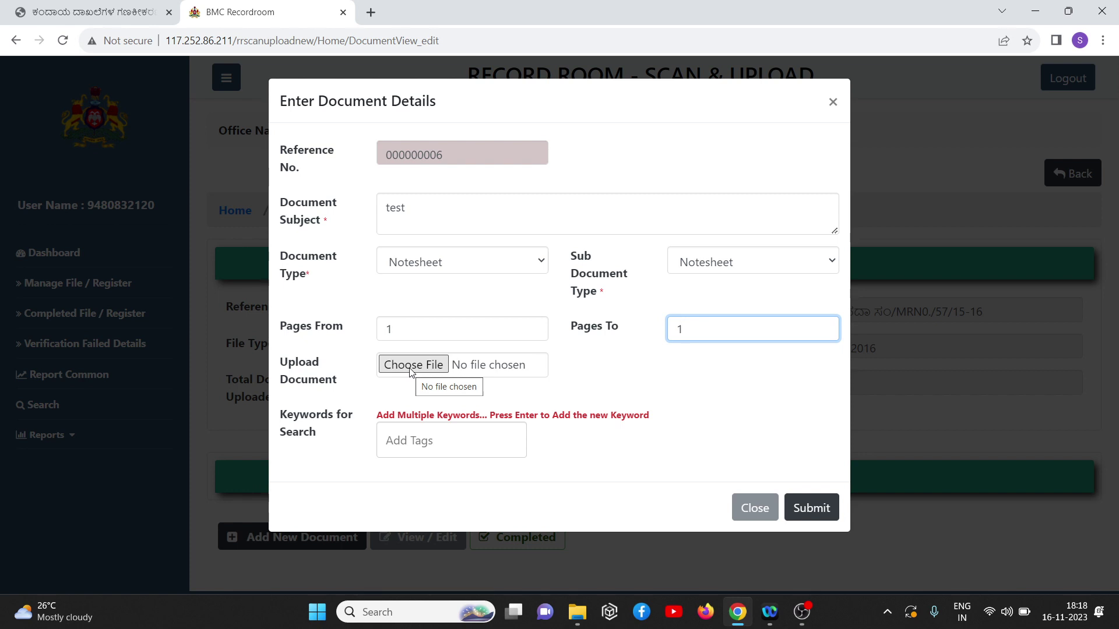
- Attach Notesheet1.pdf from D:\Scan as the document file
left_click(411, 368)
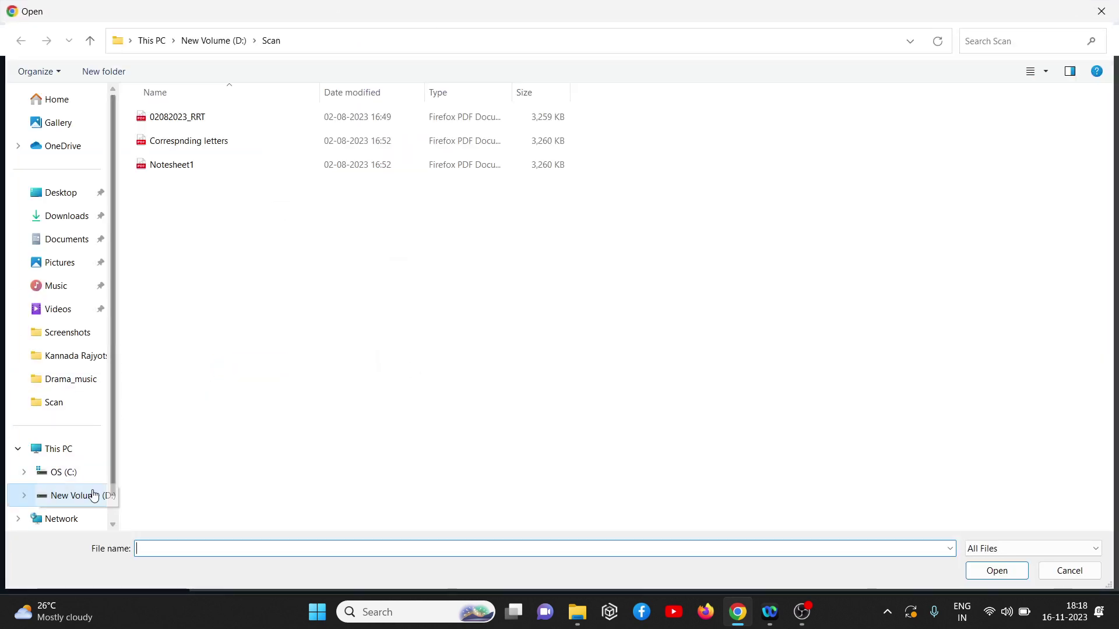
left_click(93, 496)
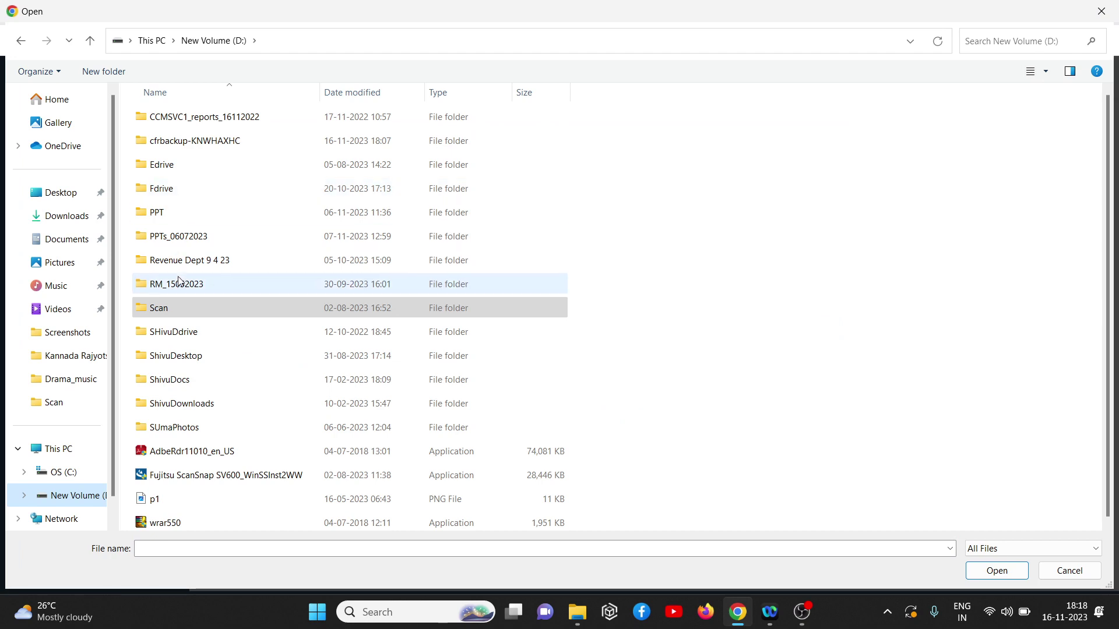
double_click(170, 310)
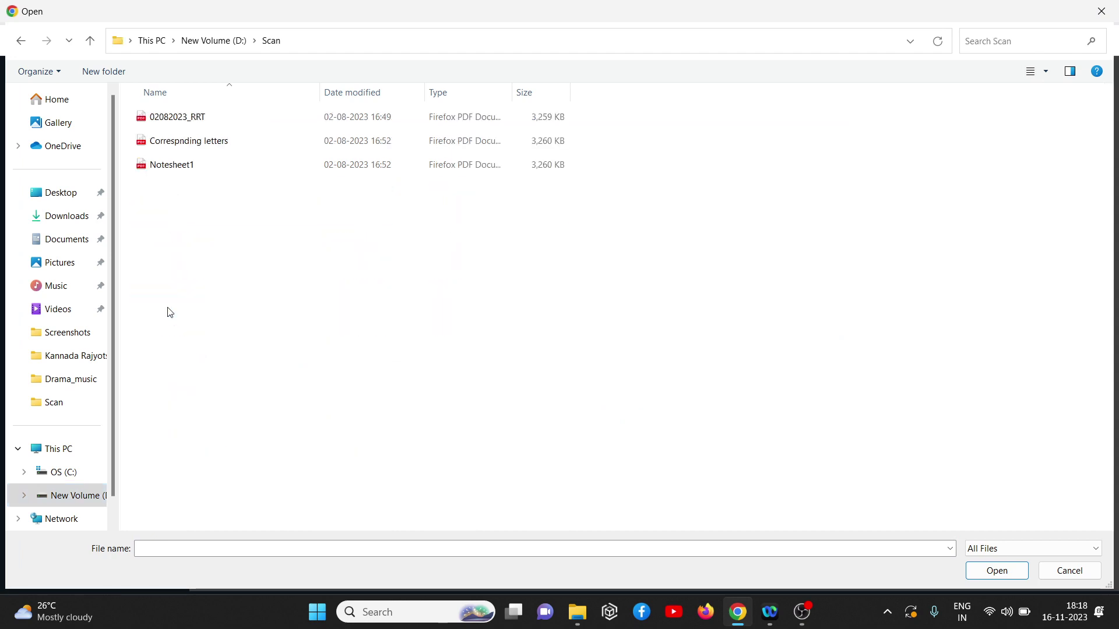
left_click(196, 167)
double_click(196, 168)
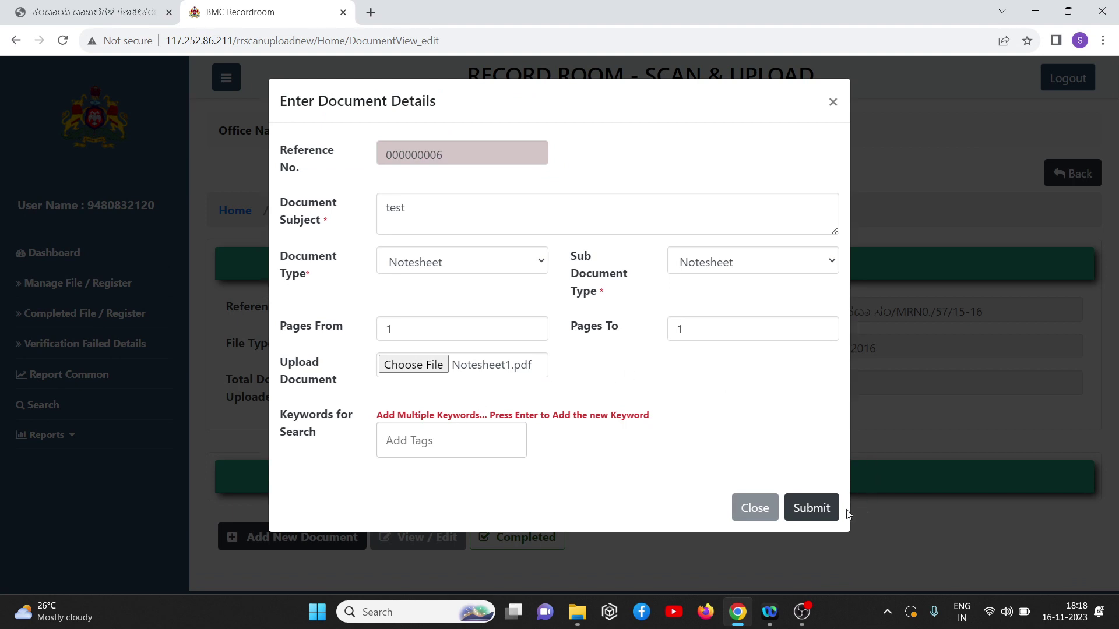
- Submit the Notesheet document and acknowledge the 'Document Uploaded Successfully' alert
left_click(806, 512)
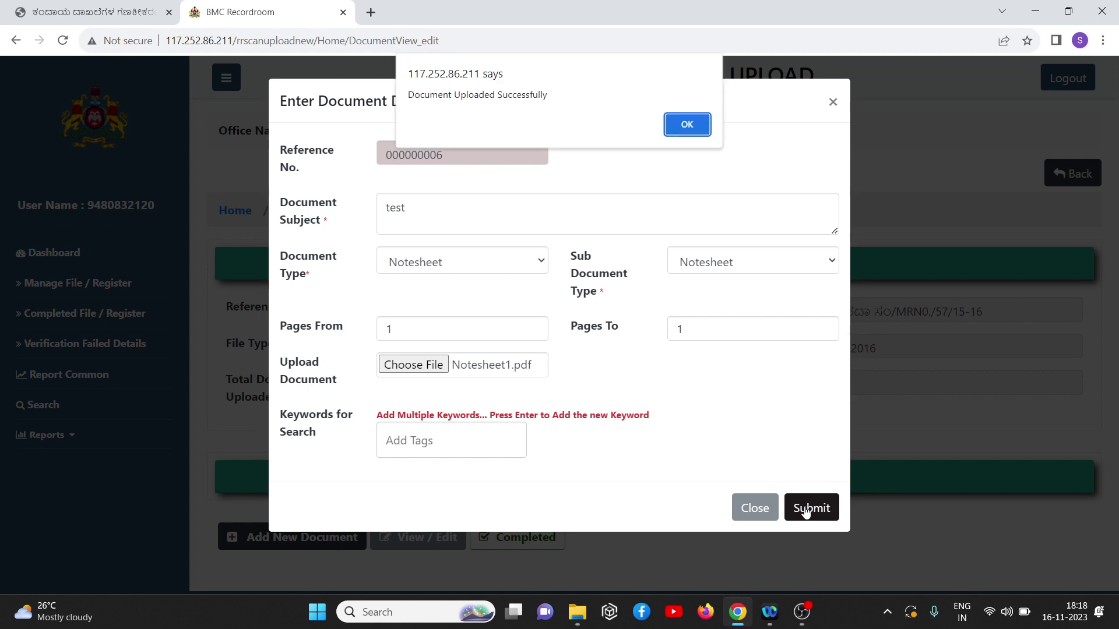
left_click(697, 131)
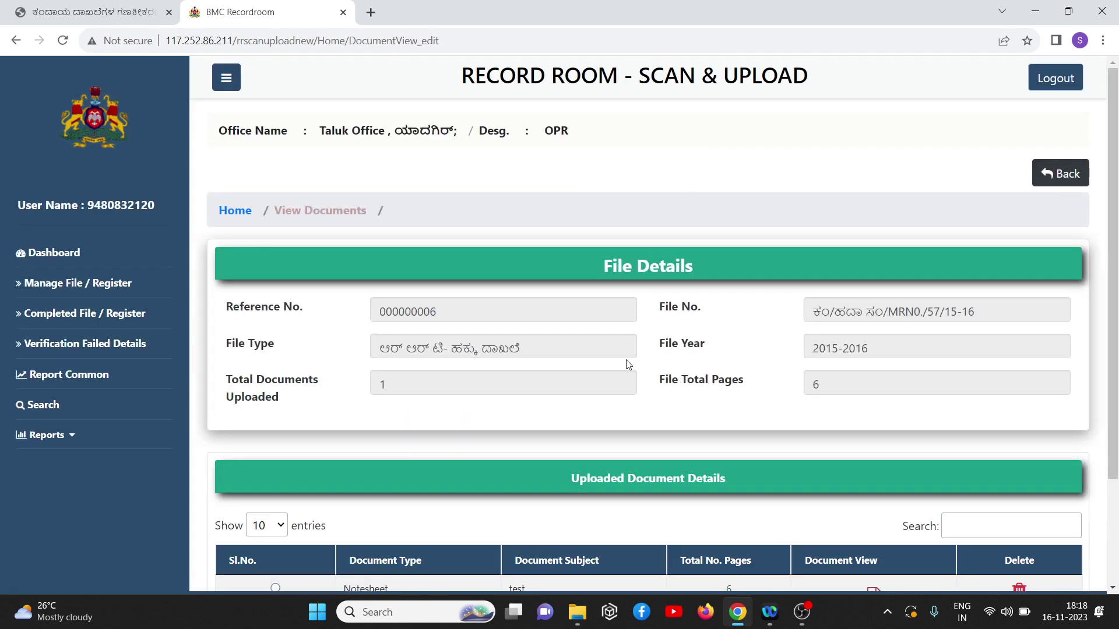
- Open the uploaded Notesheet entry in Uploaded Document Details, waiting out the unresponsive page
scroll(442, 419, "down", 3)
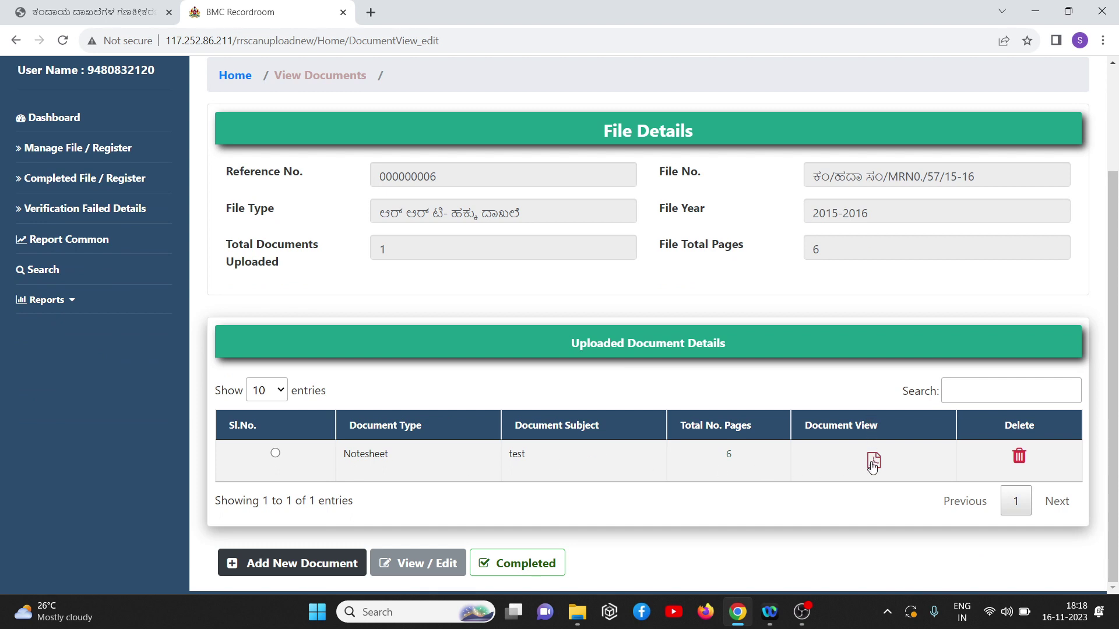
left_click(275, 453)
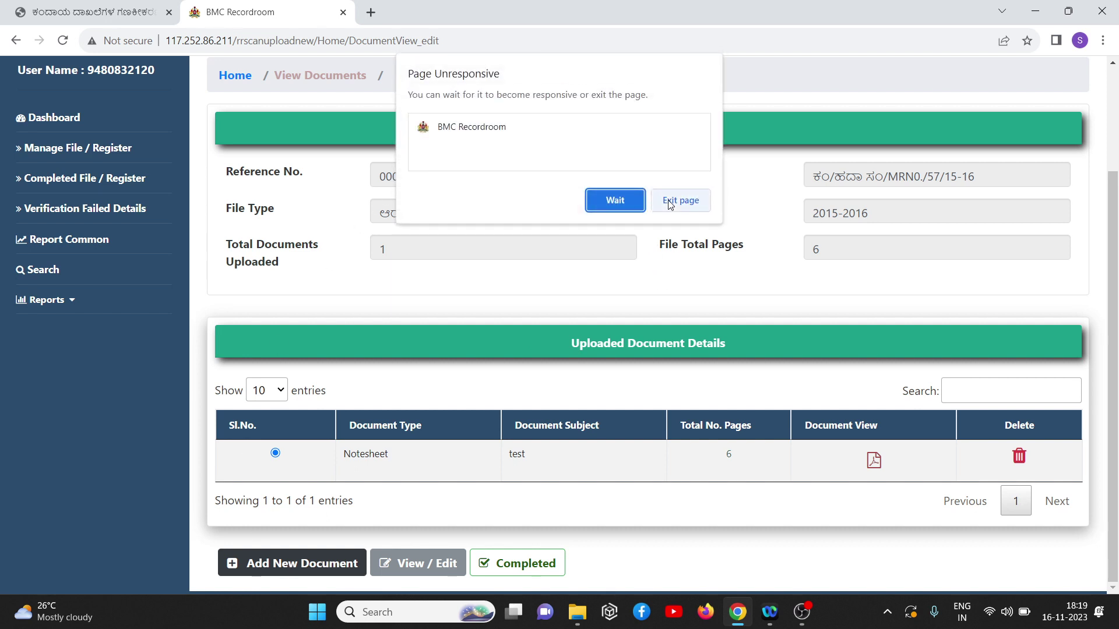
left_click(618, 204)
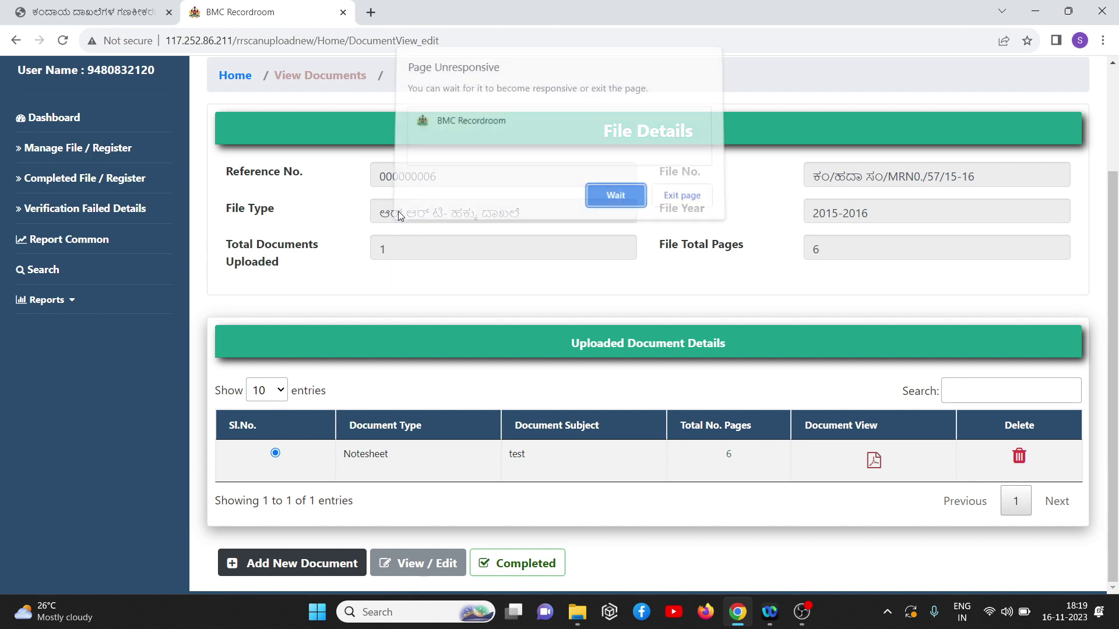
left_click(686, 204)
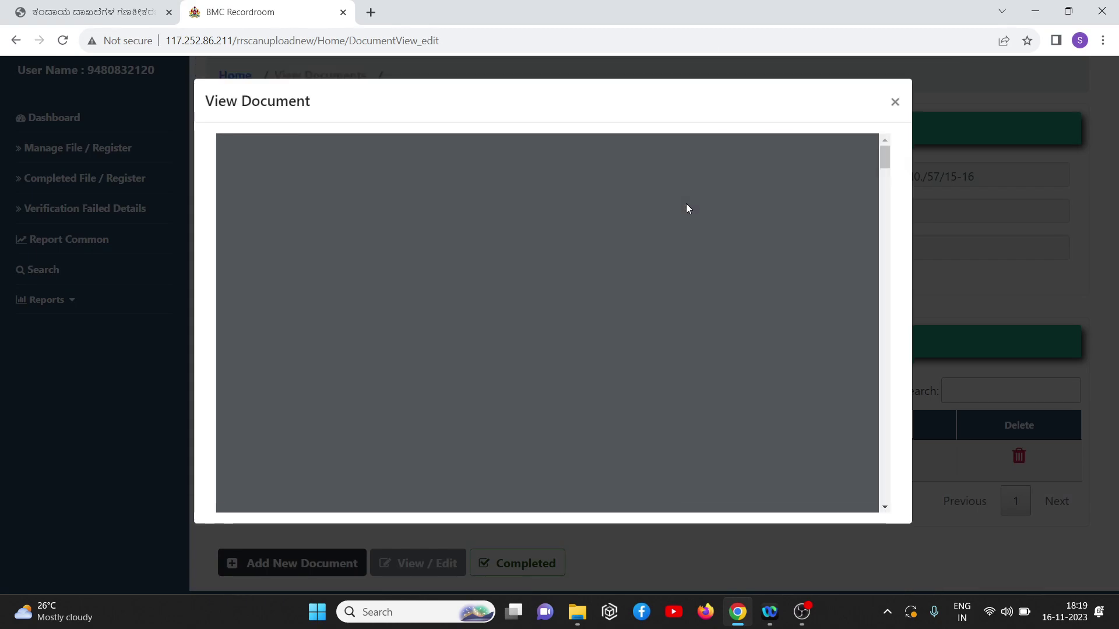
scroll(553, 247, "down", 10)
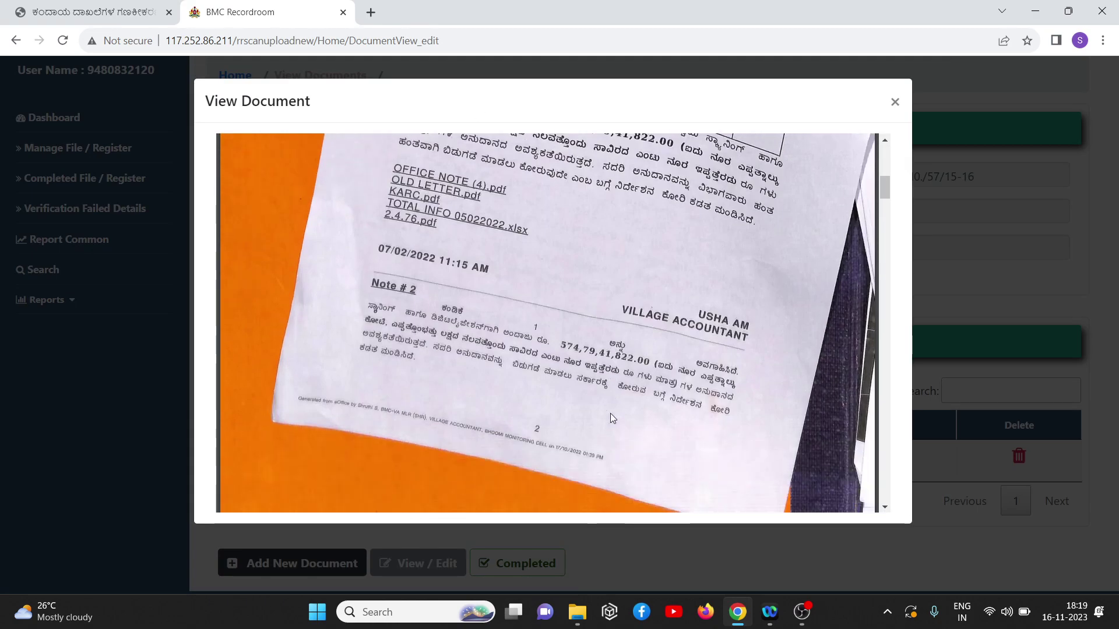
scroll(610, 414, "up", 12)
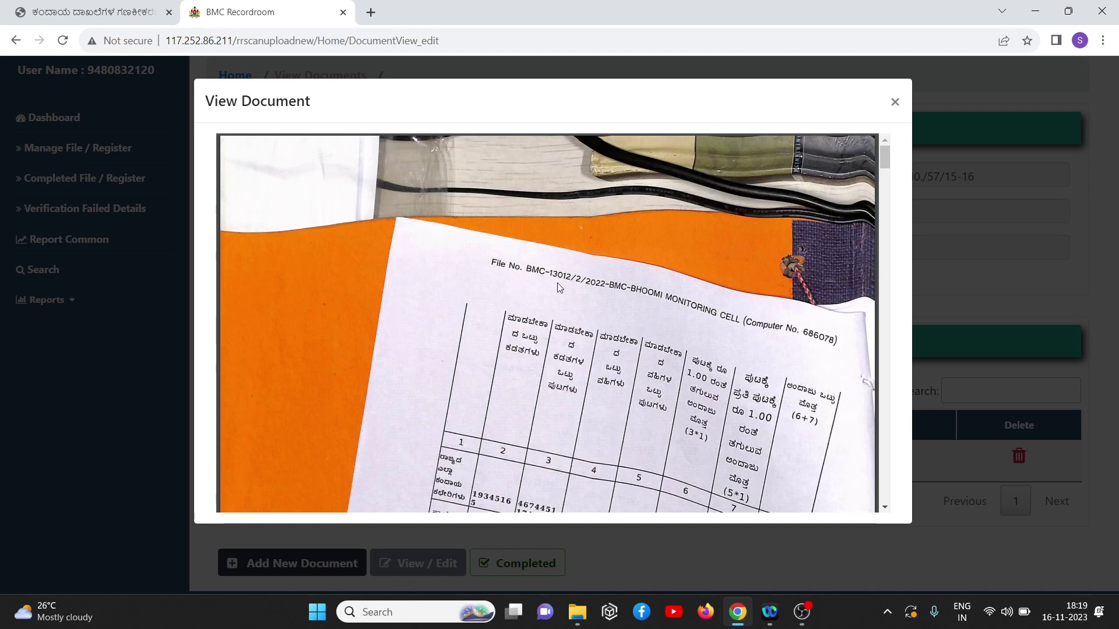
left_click(895, 103)
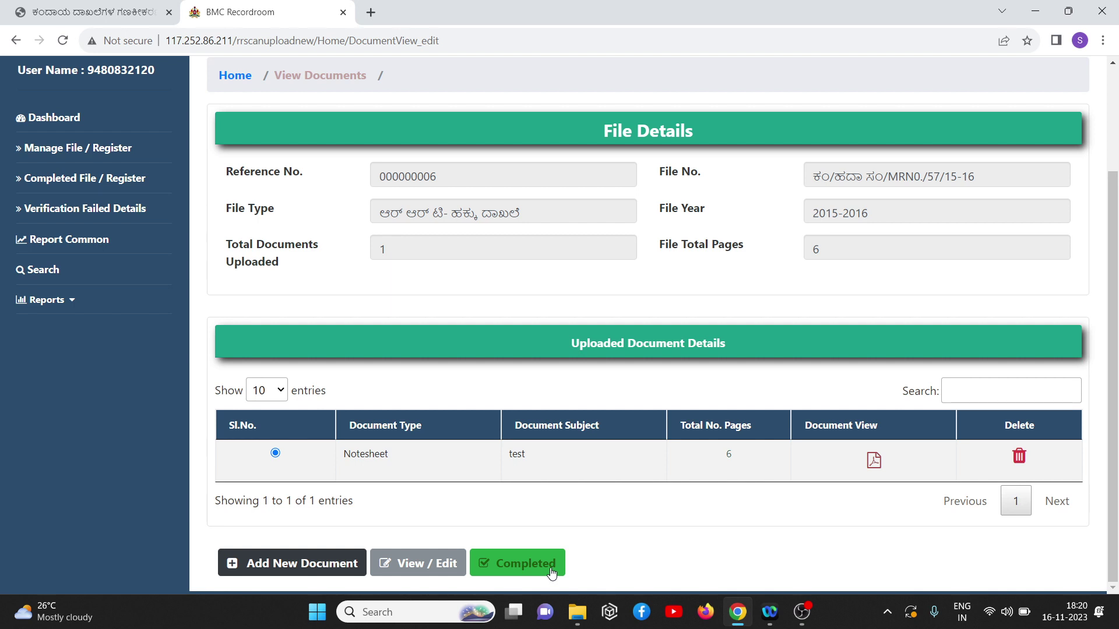
- Mark file 000000006 as Completed, confirm with Save, and acknowledge the Upload Completed message
left_click(551, 570)
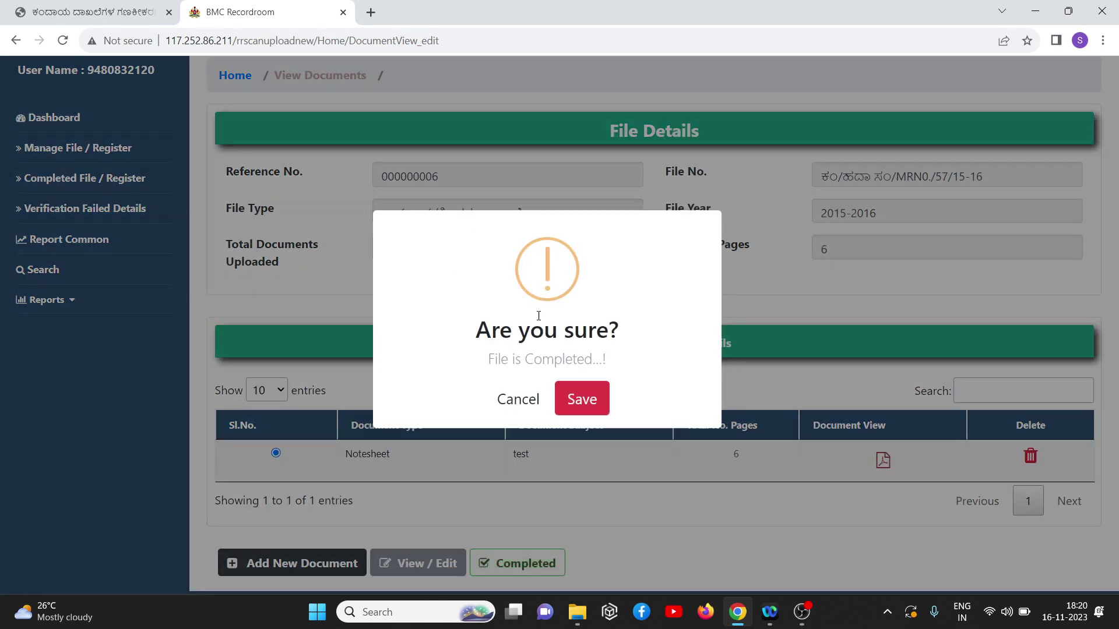
left_click(592, 399)
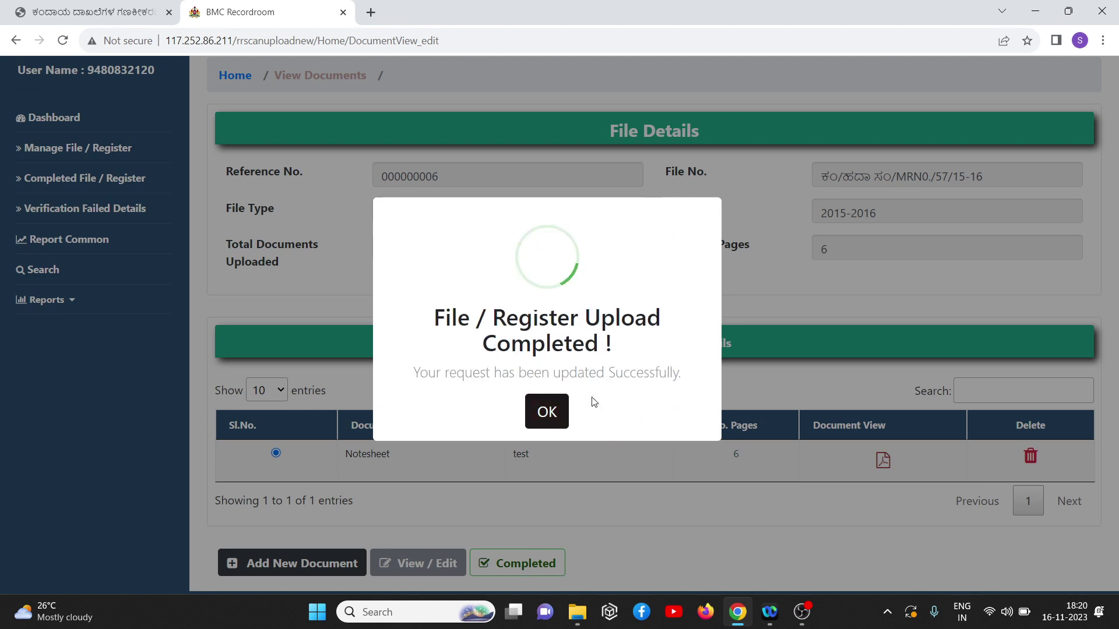
left_click(546, 411)
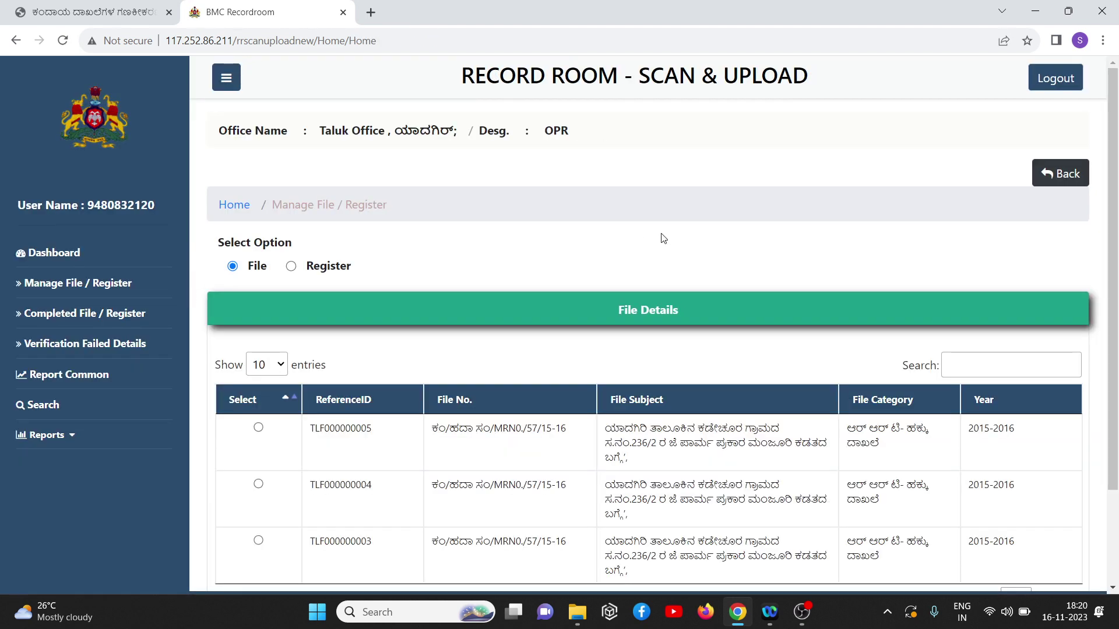
- Show the Completed File / Register list and select the TLF000000008 row
left_click(67, 318)
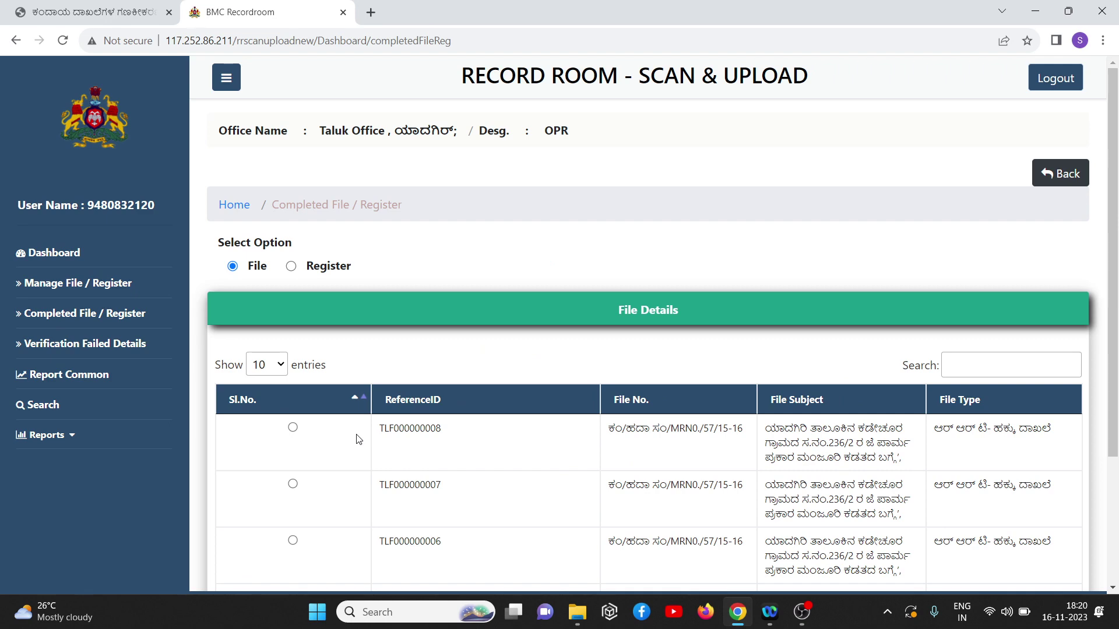
left_click(293, 428)
scroll(481, 455, "down", 3)
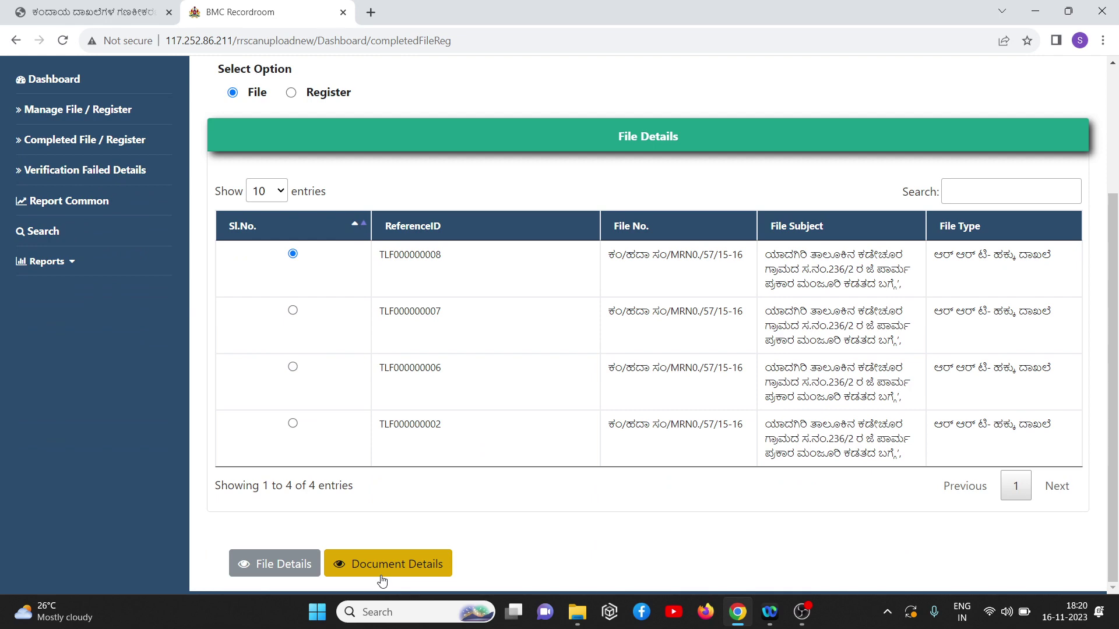
scroll(544, 422, "up", 3)
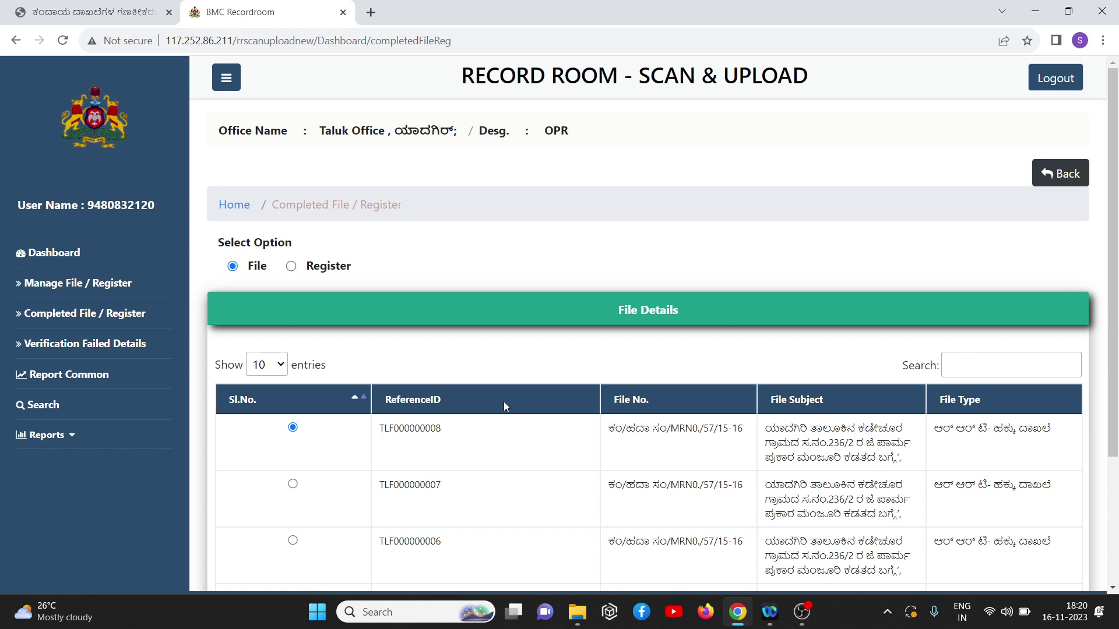
- From Manage File / Register, choose Add New and review the empty Enter File Details form
left_click(117, 285)
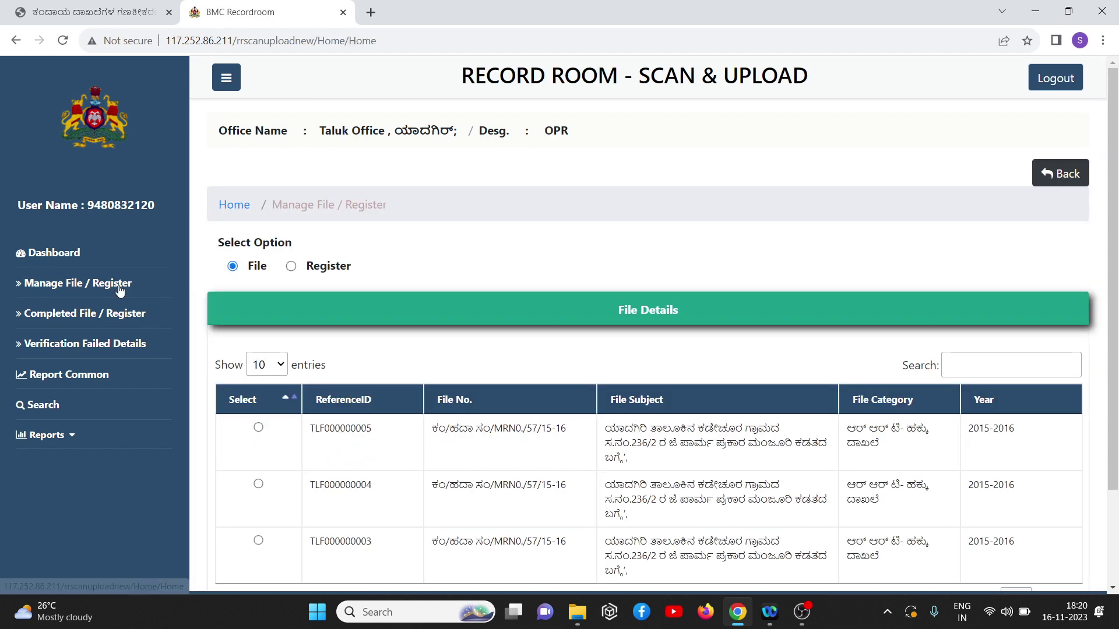
scroll(488, 523, "down", 2)
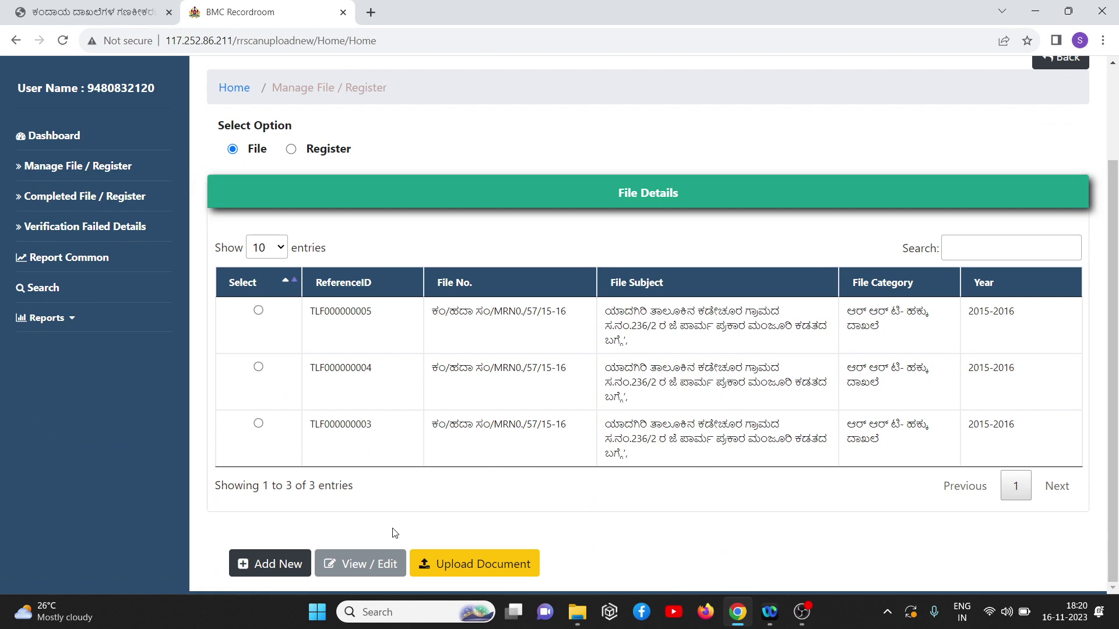
left_click(287, 565)
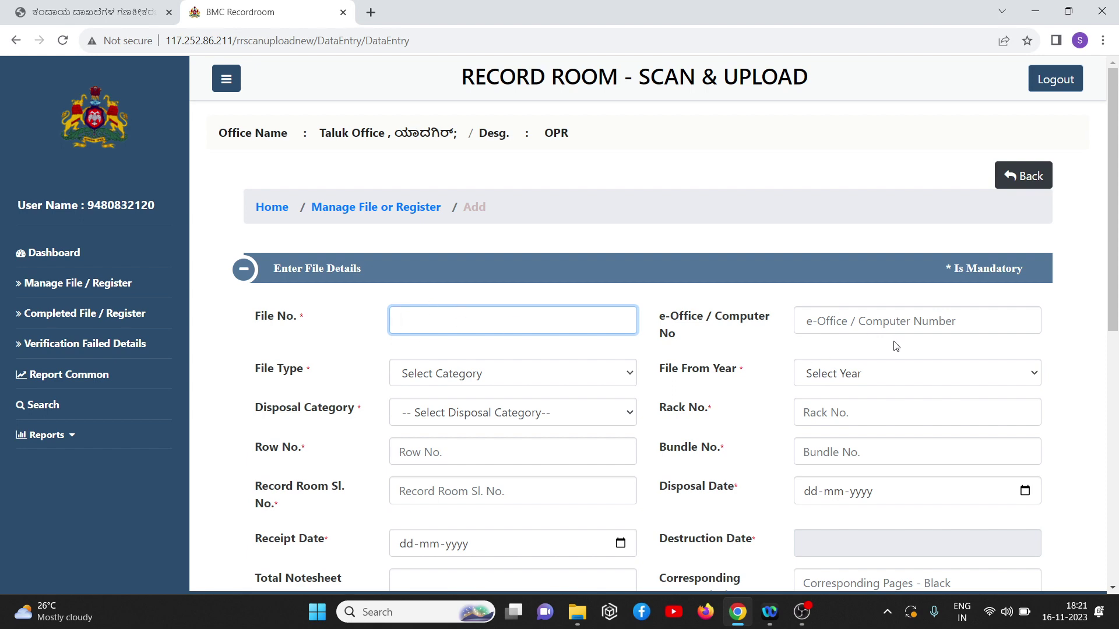
scroll(895, 346, "down", 6)
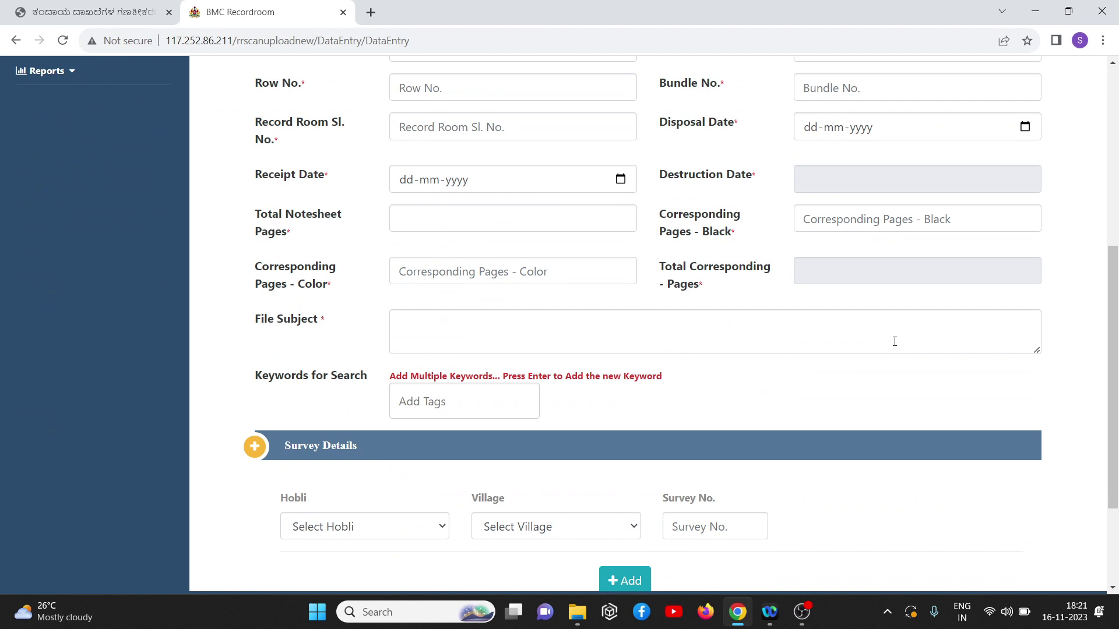
scroll(894, 342, "down", 3)
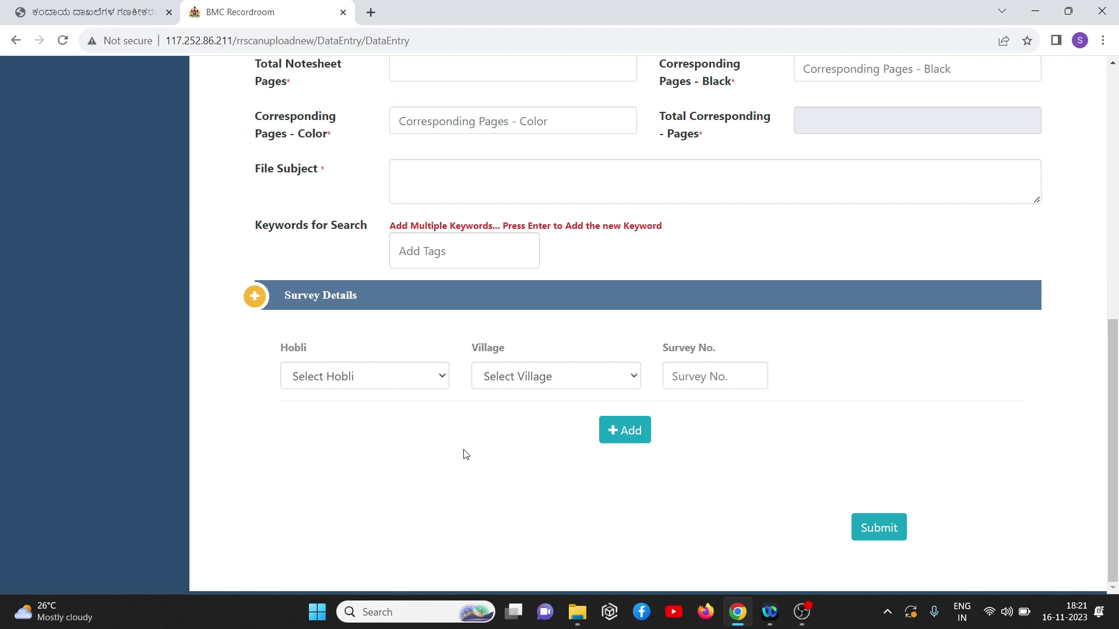
scroll(464, 453, "up", 9)
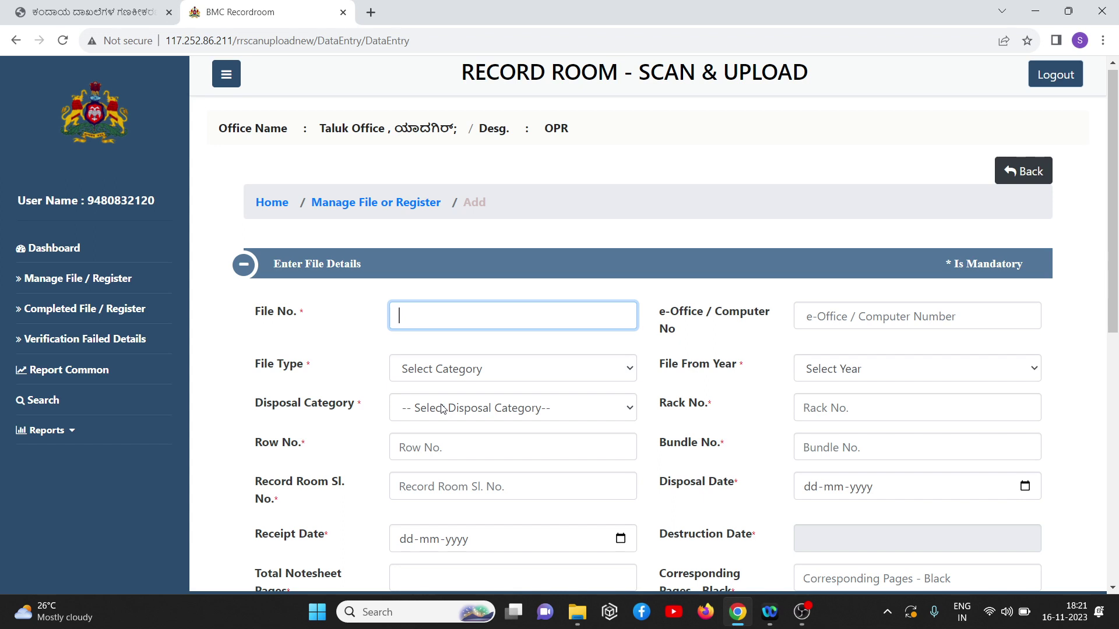
- Open Verification Failed Details and dismiss the Data Not Found alert
left_click(47, 343)
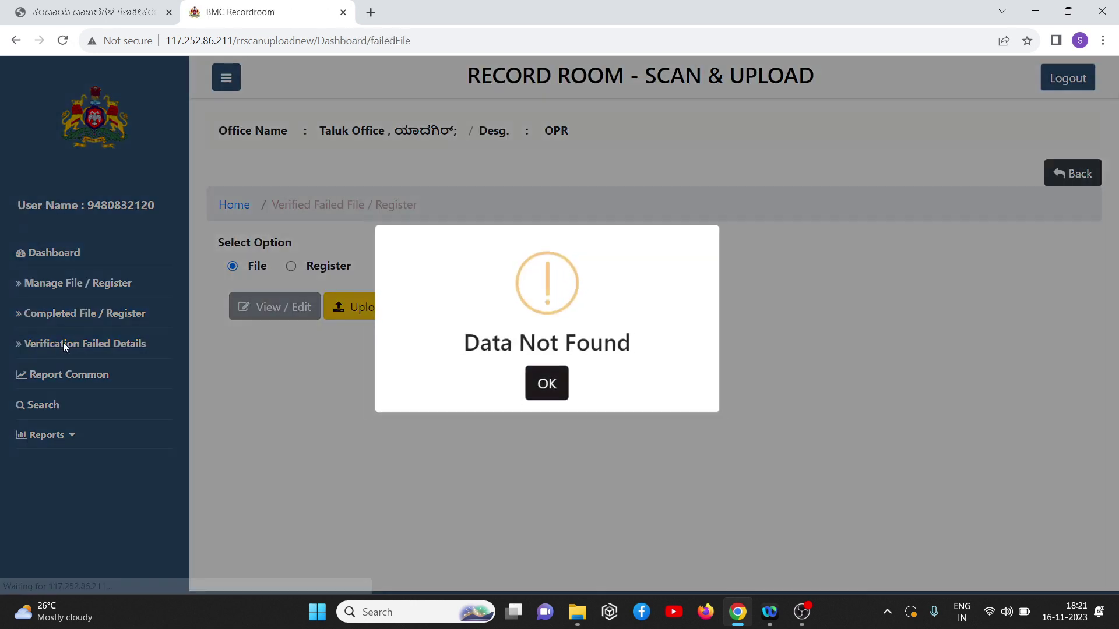
left_click(541, 389)
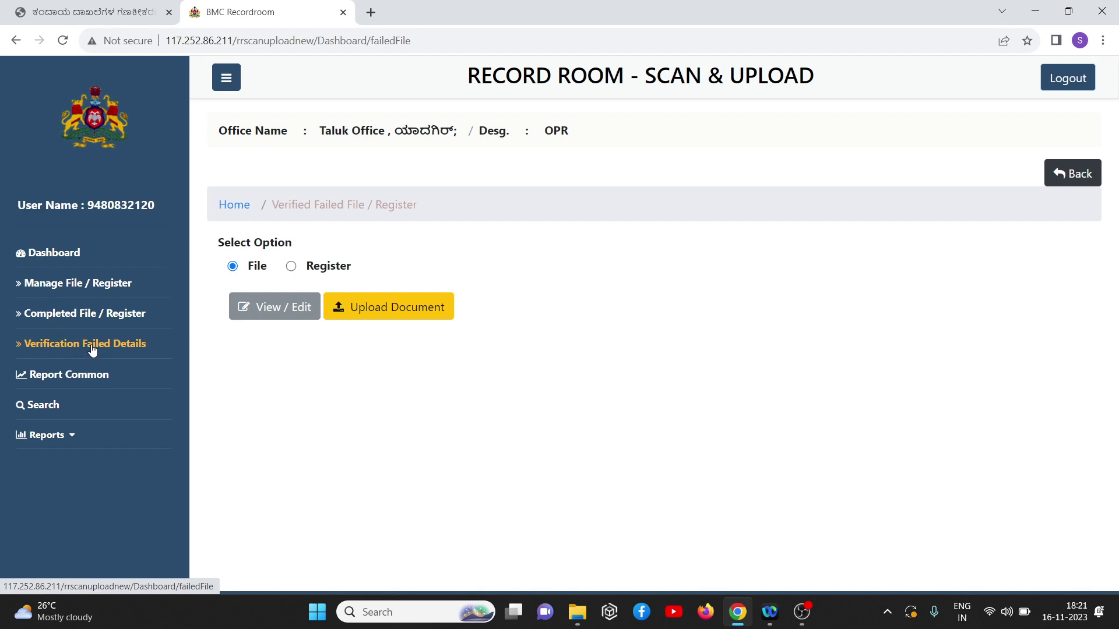
- Run the office-wise upload report for 08/11/2023 to 09/11/2023, which returns no records
left_click(67, 376)
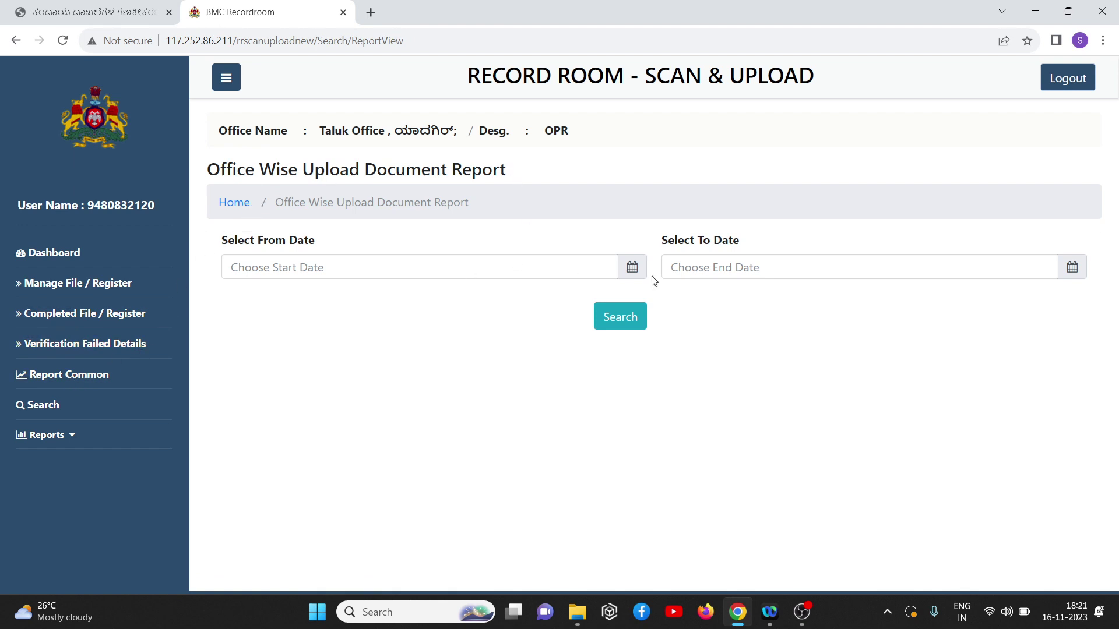
left_click(632, 270)
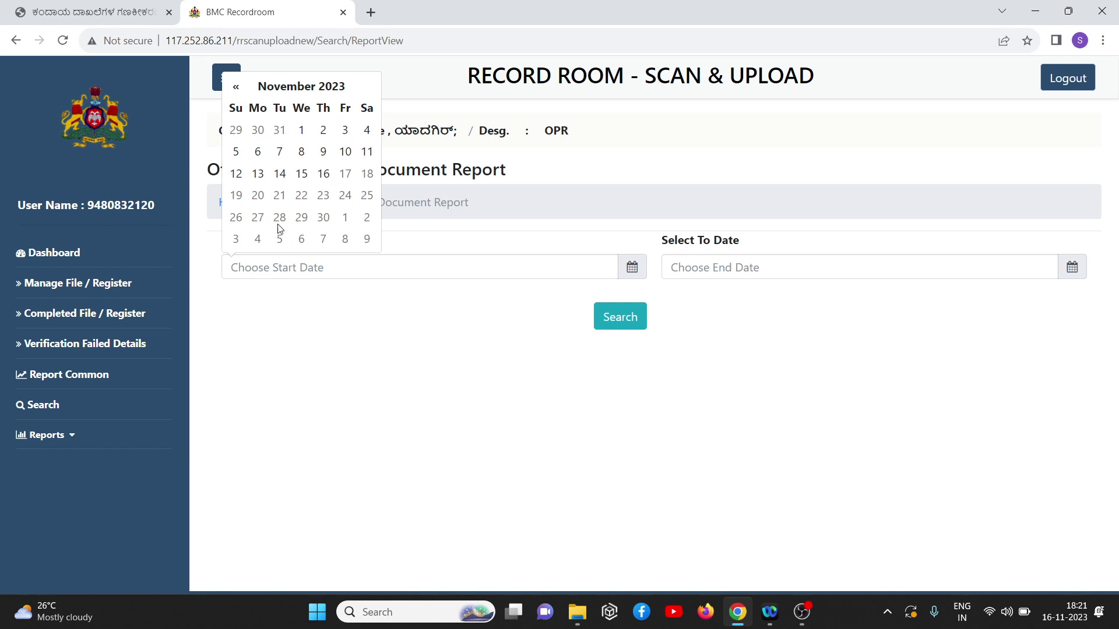
left_click(301, 151)
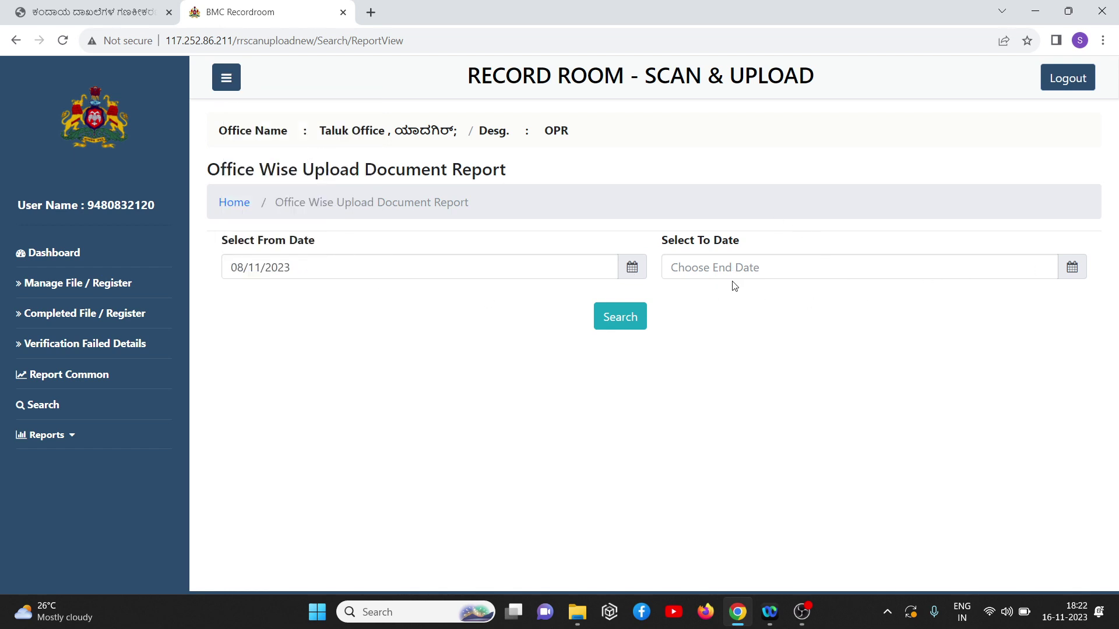
left_click(1073, 272)
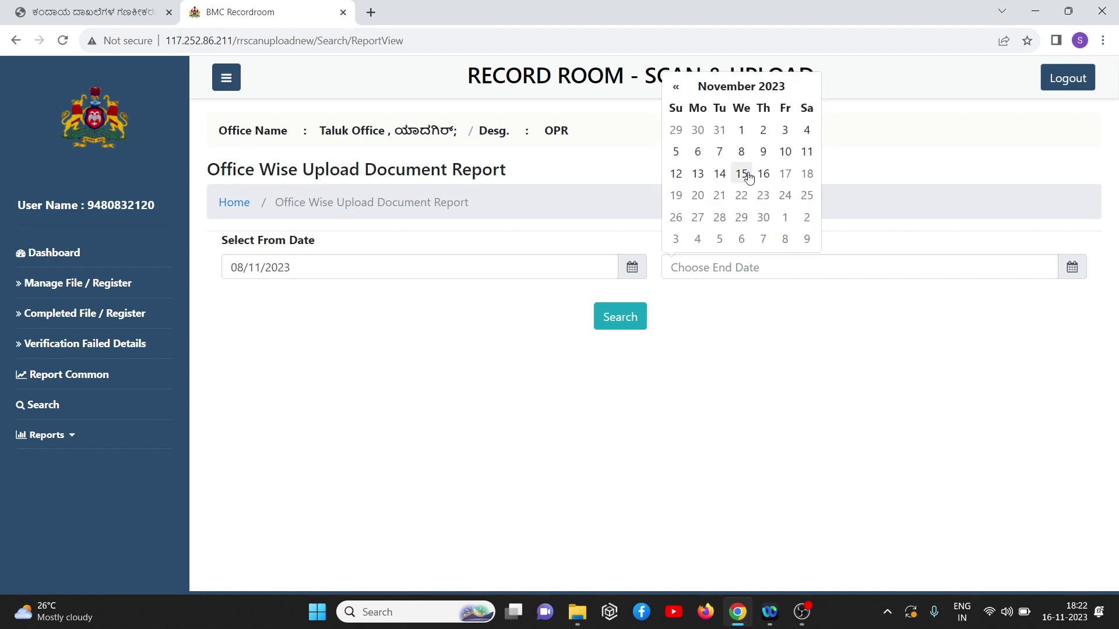
left_click(763, 151)
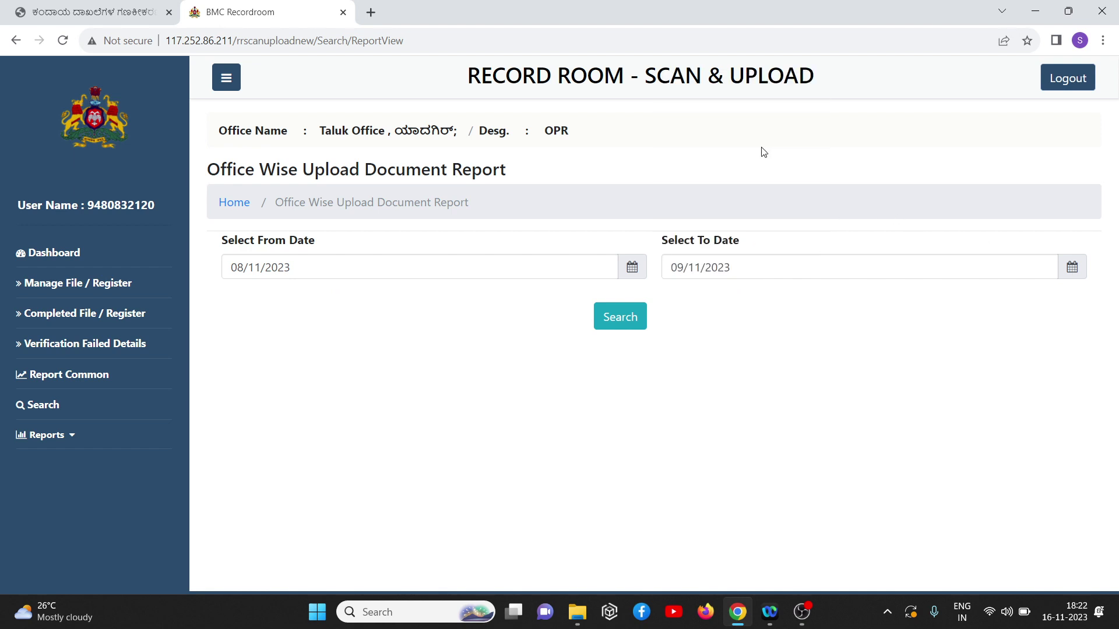
left_click(617, 315)
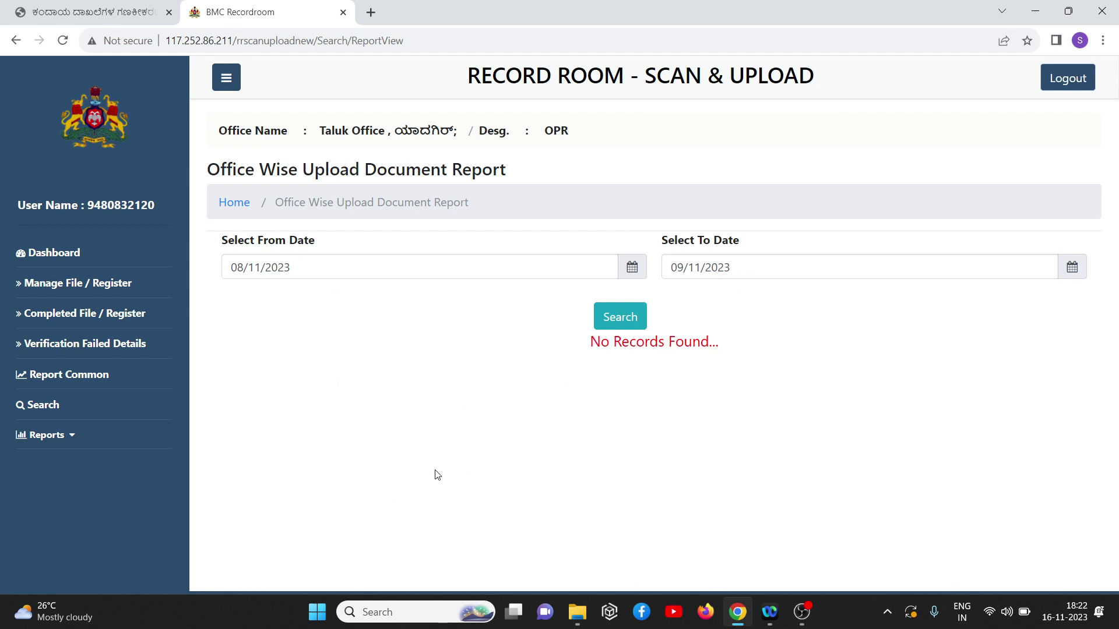
left_click(47, 407)
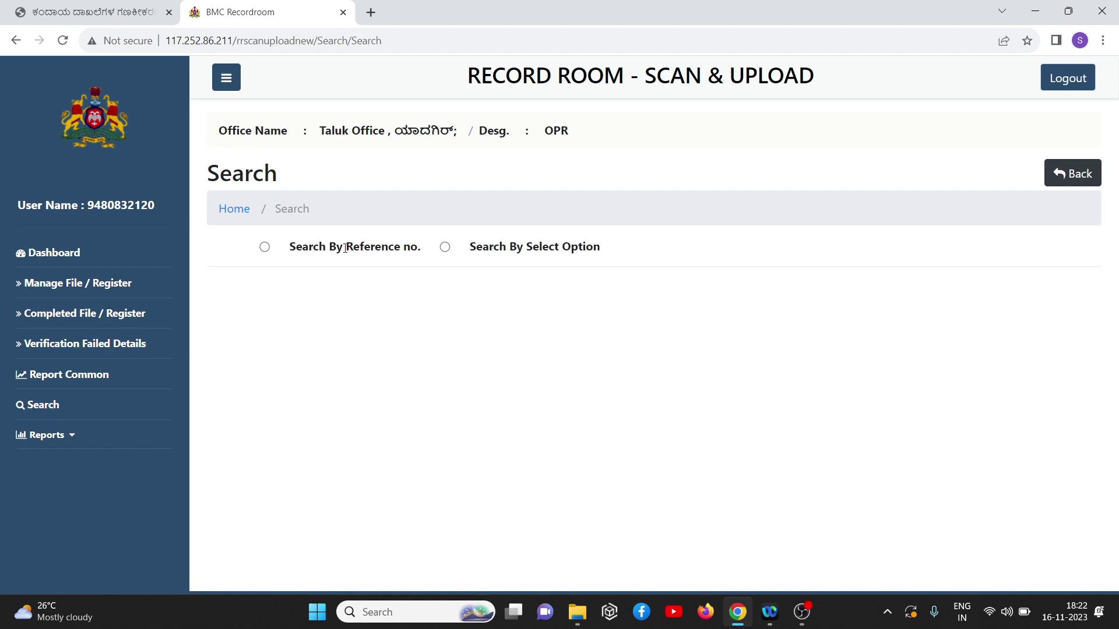
- Switch to Search By Select Option, then log out to the mobile-number login page
left_click(445, 247)
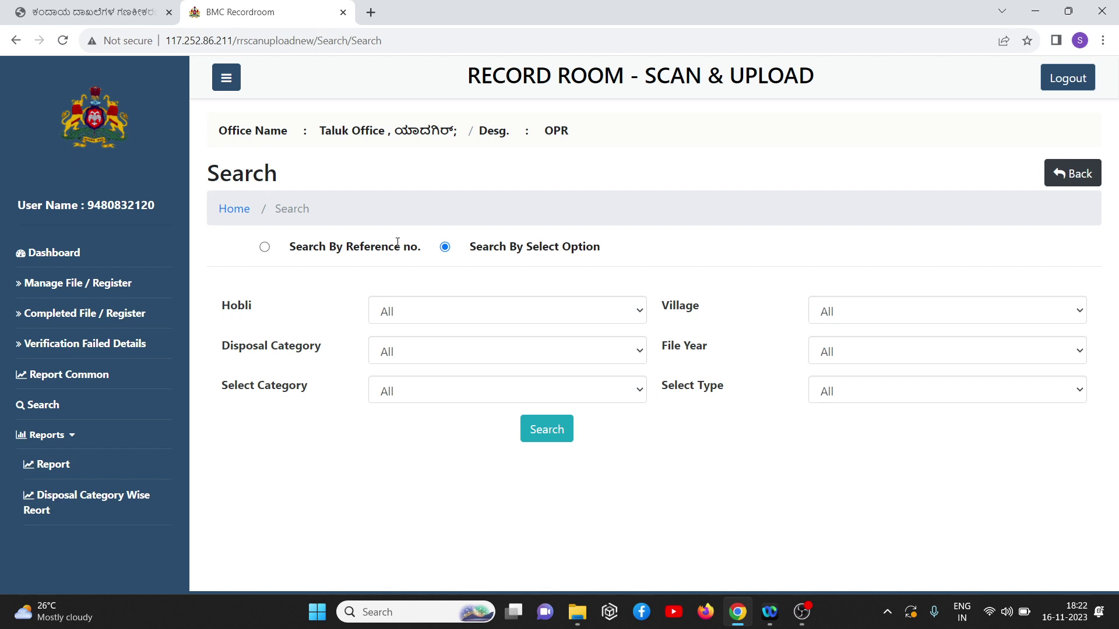
left_click(1067, 78)
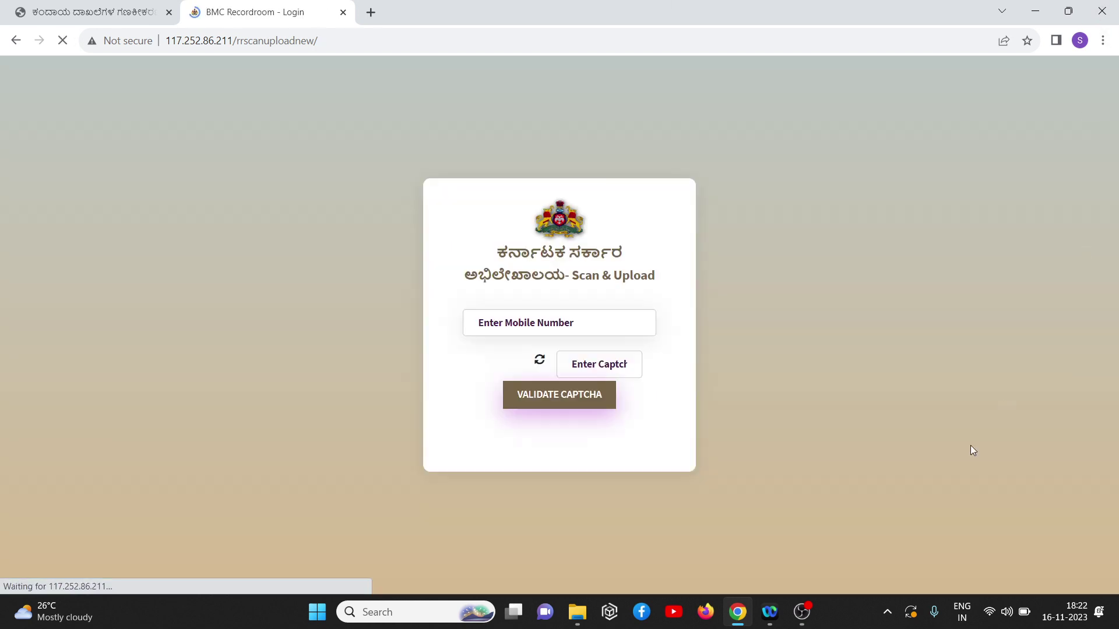
left_click(887, 611)
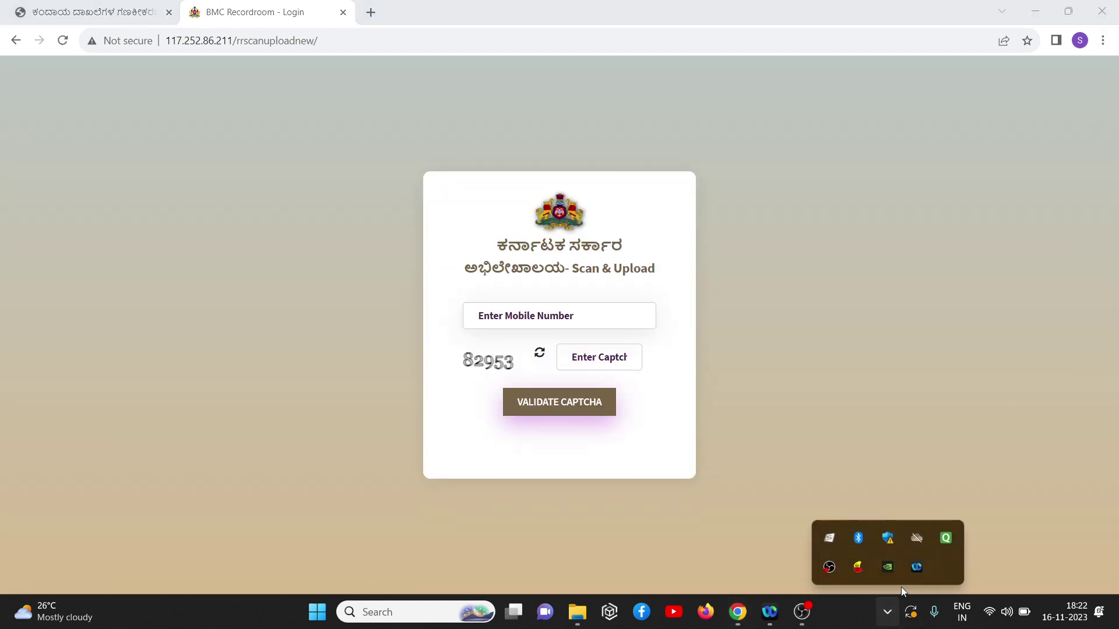
right_click(831, 568)
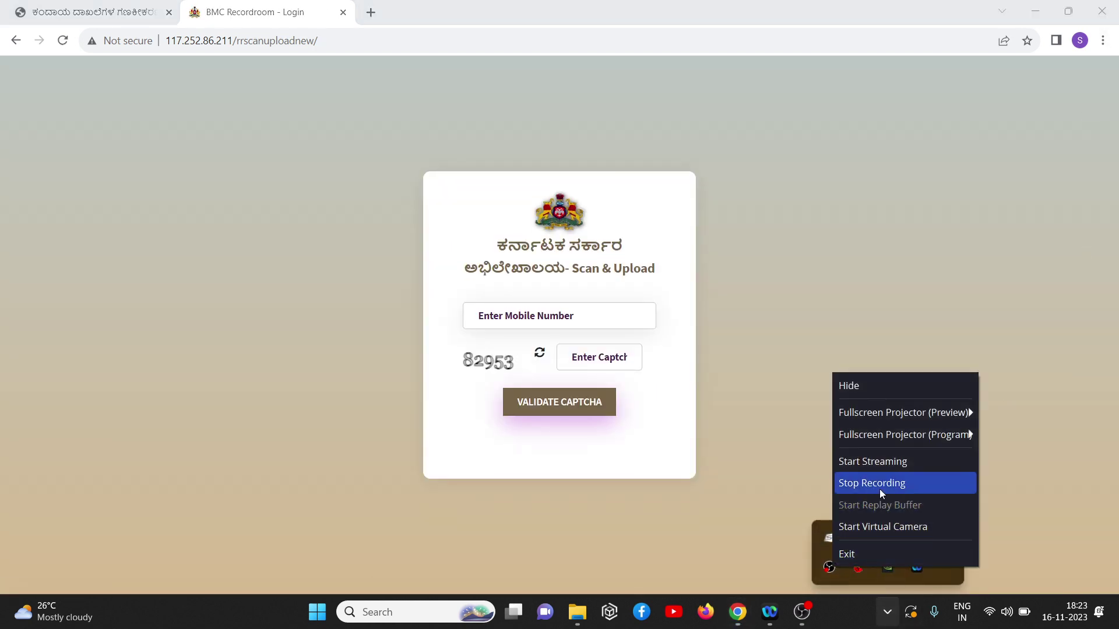